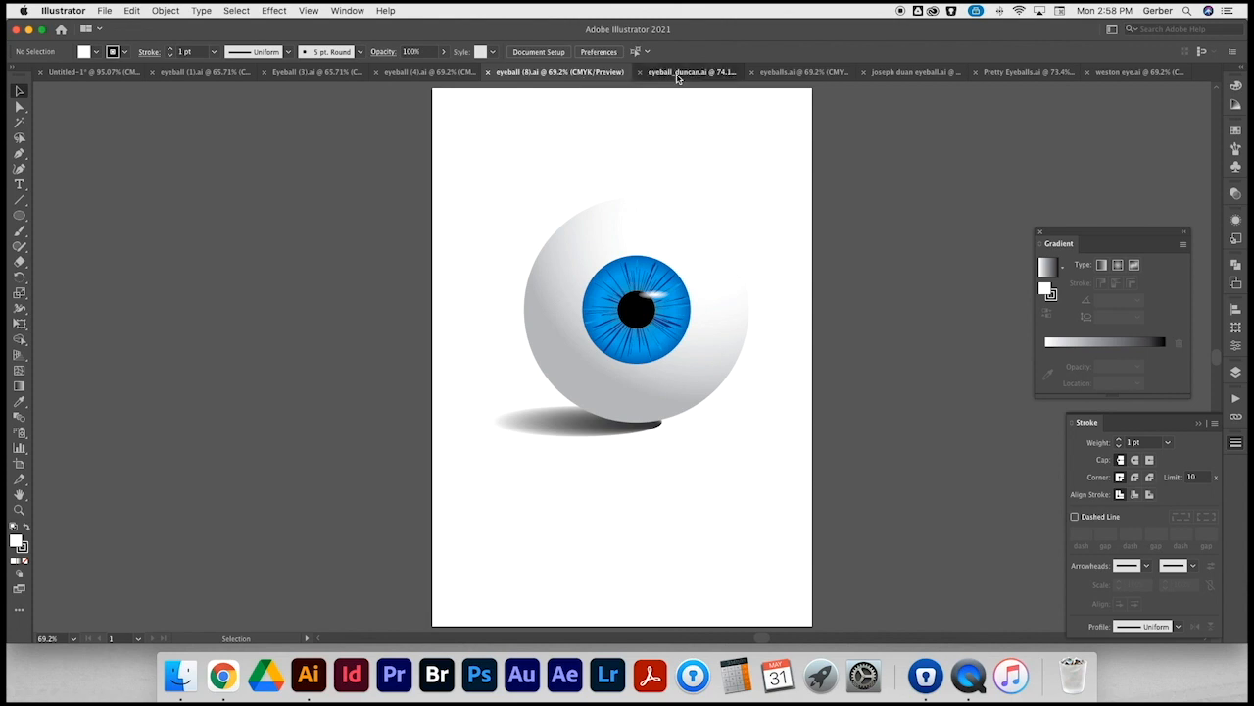
- Look through the finished eyeball example documents for reference and return to the blank untitled document
click(802, 77)
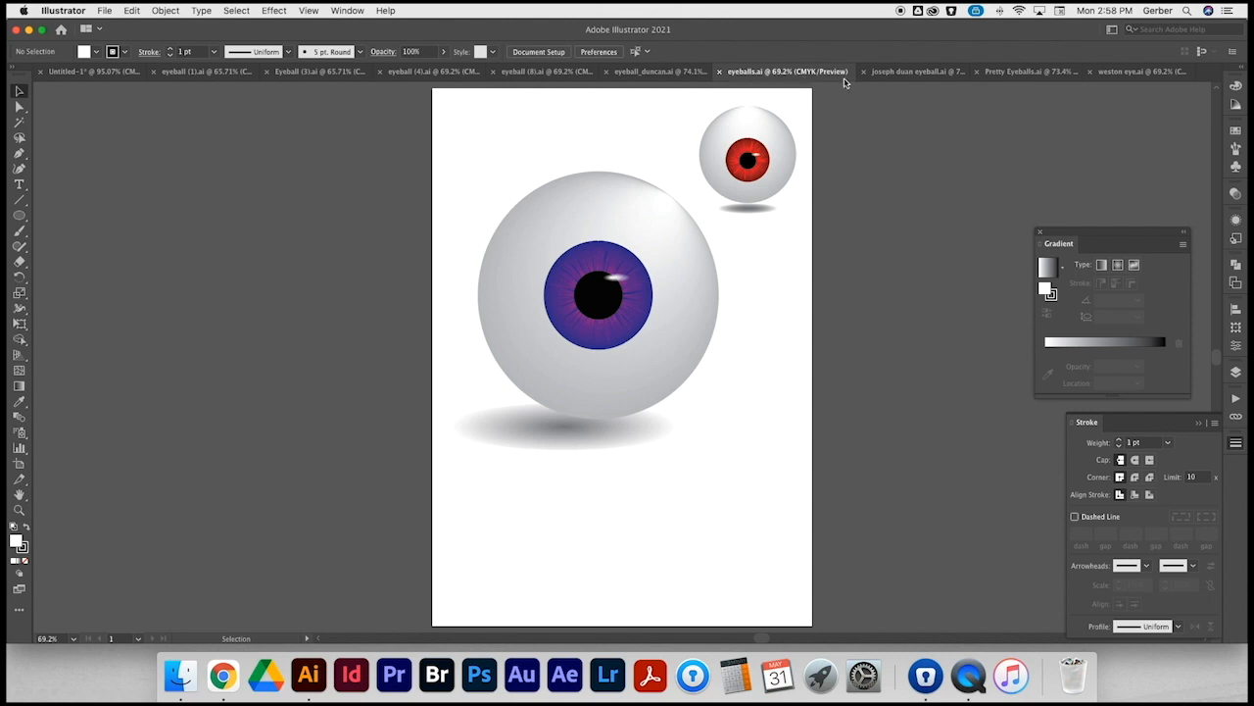
click(933, 77)
click(1022, 76)
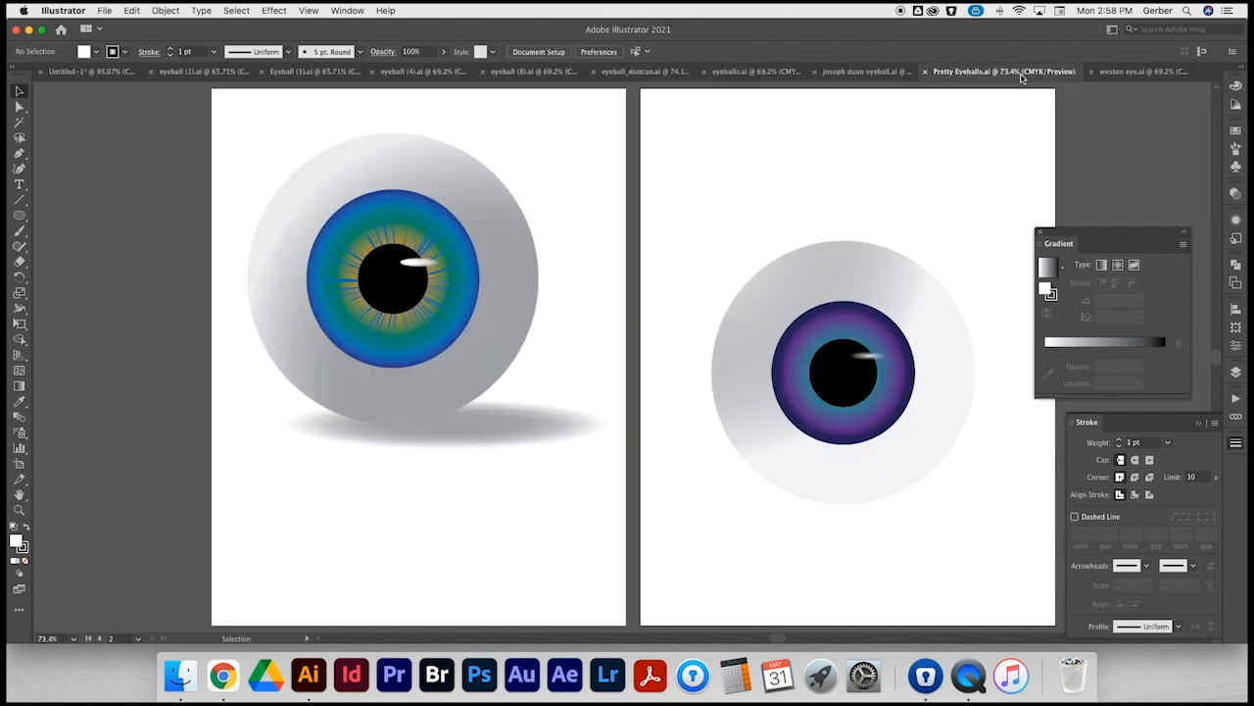
click(1105, 78)
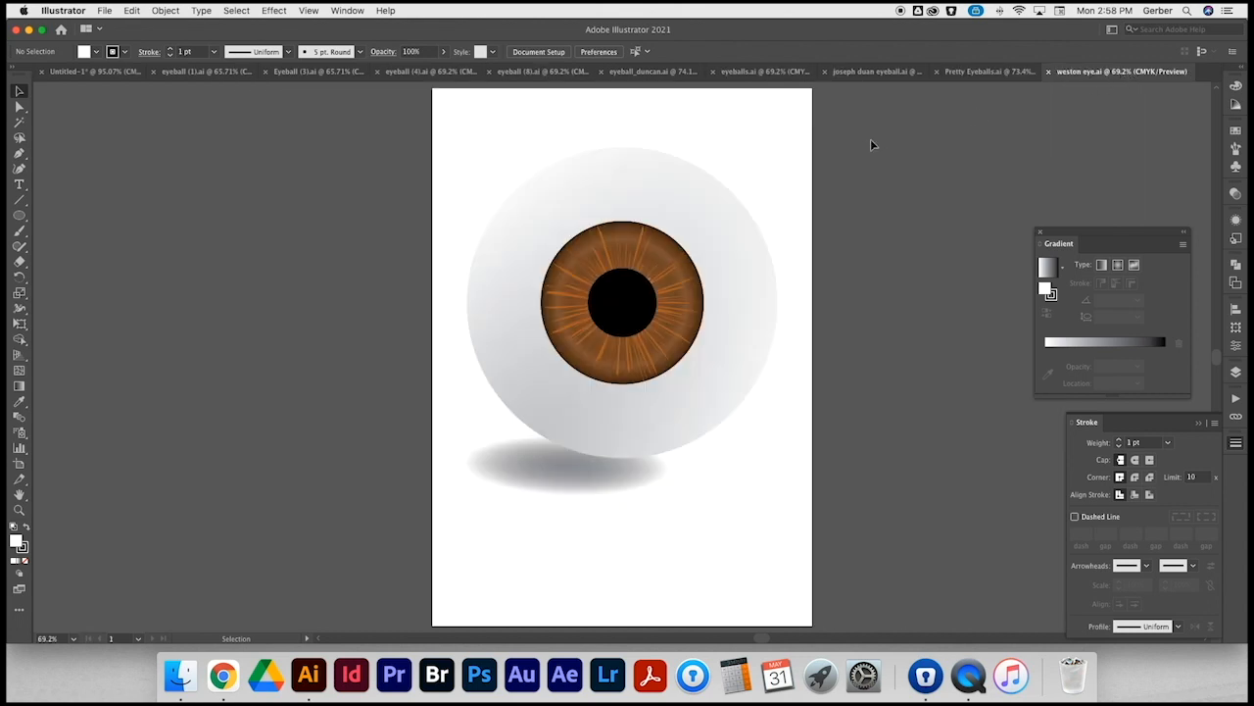
click(79, 75)
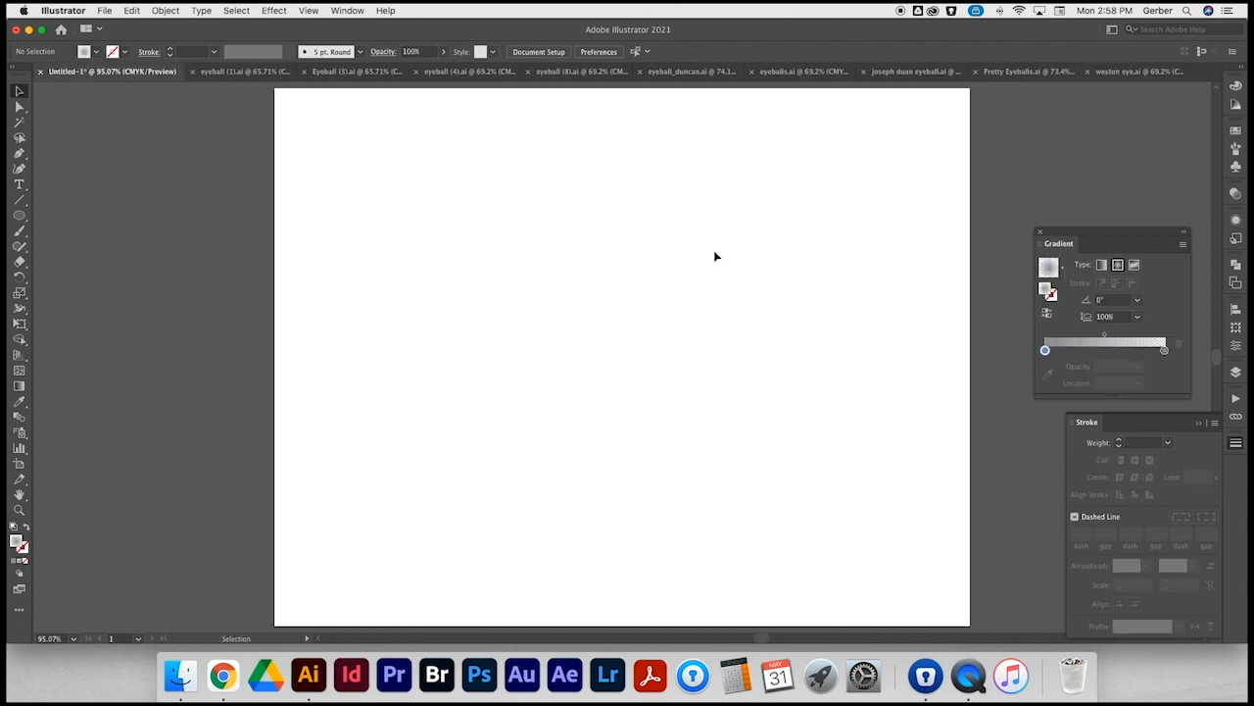
- Draw three circles about 418 pt, 307 pt and 129 pt in diameter for the eyeball, iris and pupil
click(19, 216)
drag(471, 215, 840, 480)
drag(699, 131, 968, 400)
drag(602, 120, 716, 210)
- Align the three circles concentrically by their horizontal and vertical centers and move them near the middle of the artboard
key(v)
drag(533, 112, 833, 519)
click(584, 51)
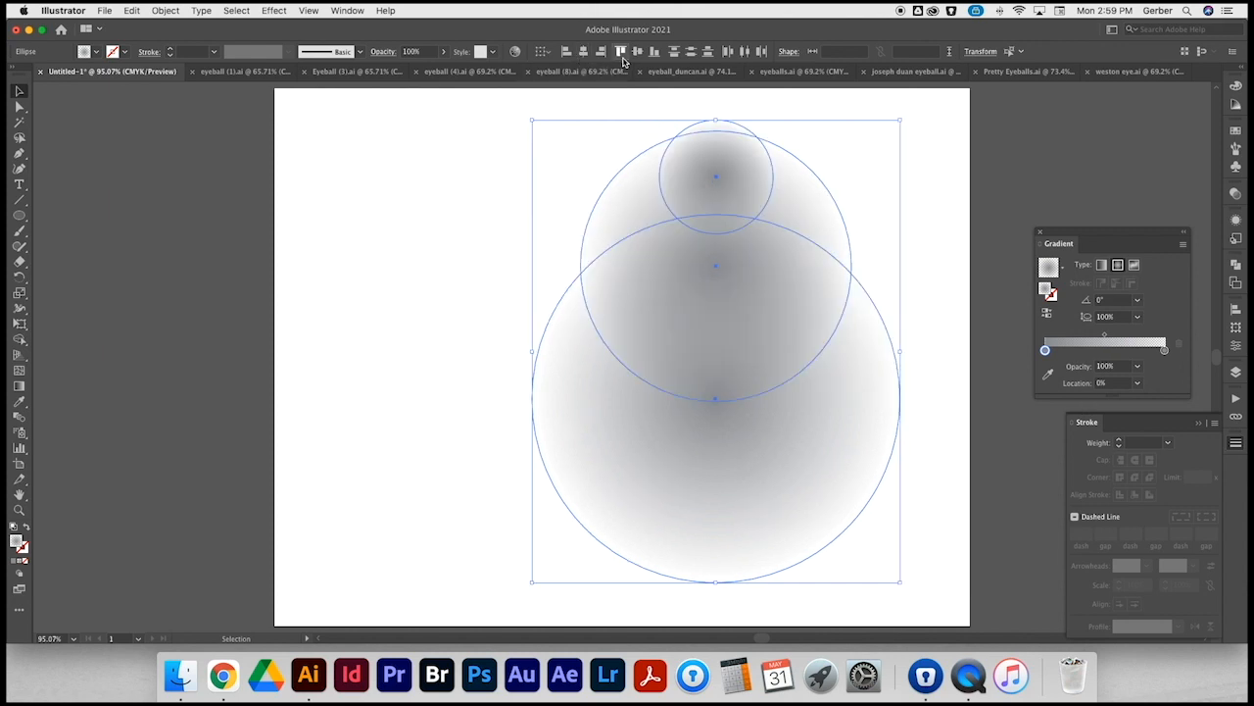
click(637, 51)
drag(818, 315, 708, 327)
click(854, 395)
- Draw a wide, flat ellipse just below the eyeball as its shadow
key(l)
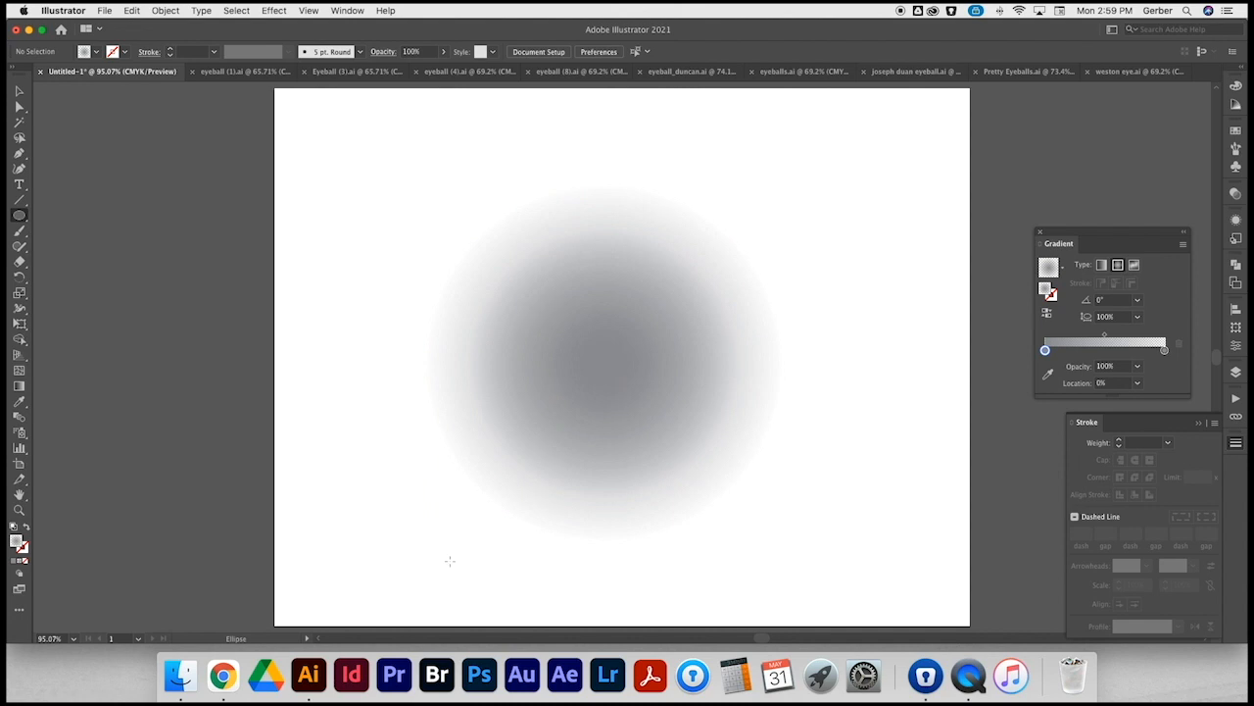
mouse_move(448, 560)
mouse_down()
mouse_move(695, 565)
mouse_move(699, 590)
mouse_up()
key(v)
- Fill the outer circle with gray, the iris circle with dark blue and the pupil circle with black
click(754, 286)
click(1237, 132)
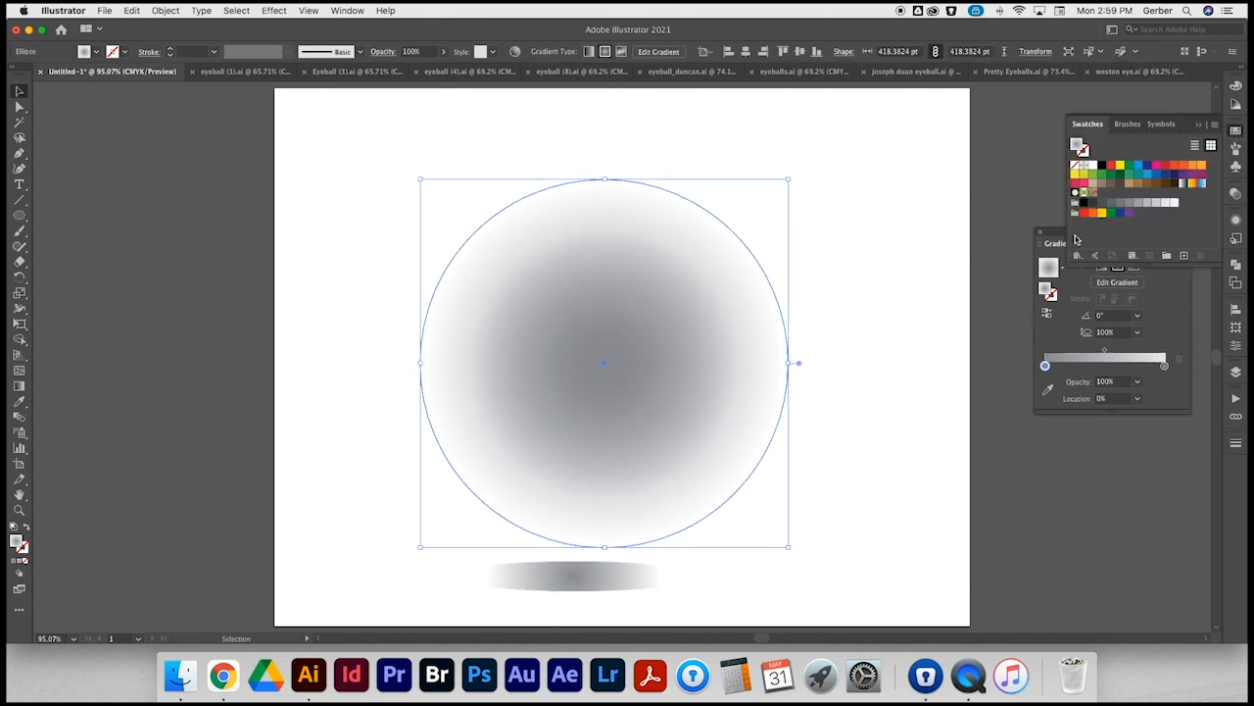
click(1144, 204)
click(630, 353)
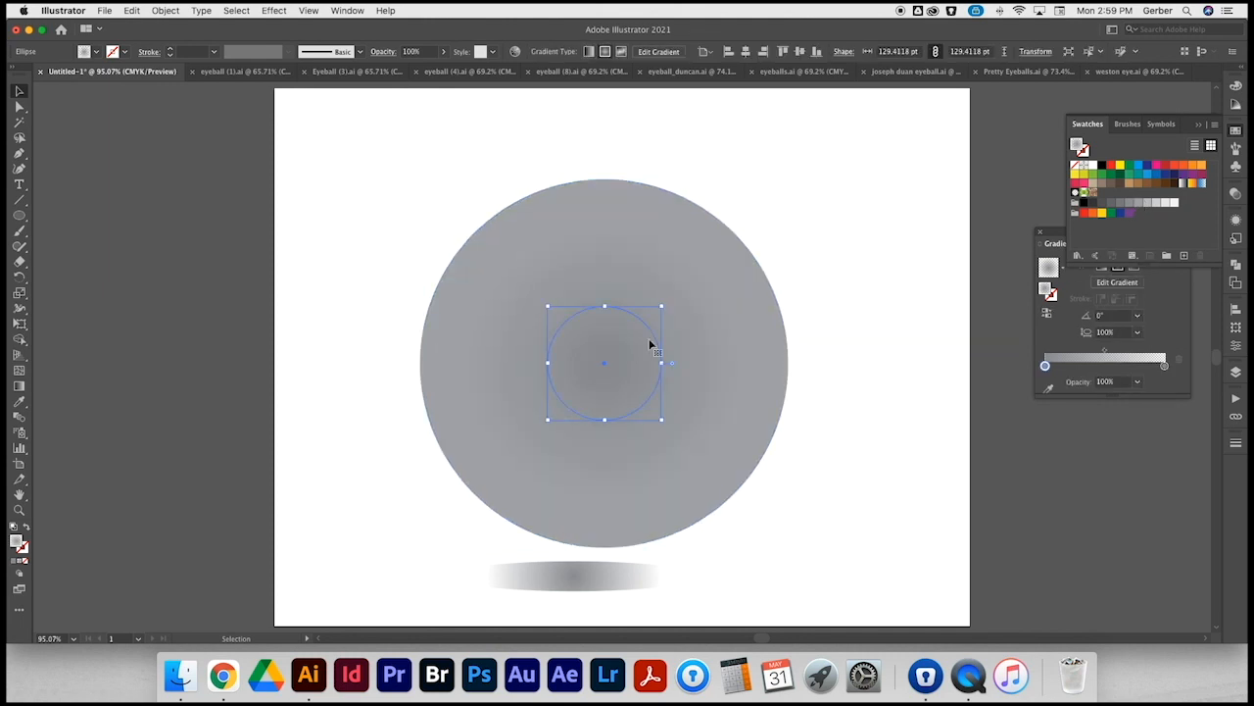
click(702, 356)
click(1149, 167)
click(647, 347)
click(1103, 167)
click(849, 286)
- Flatten the shadow ellipse's radial gradient to about a 16% aspect ratio and move the shadow against the eyeball's lower-left edge
click(596, 579)
key(g)
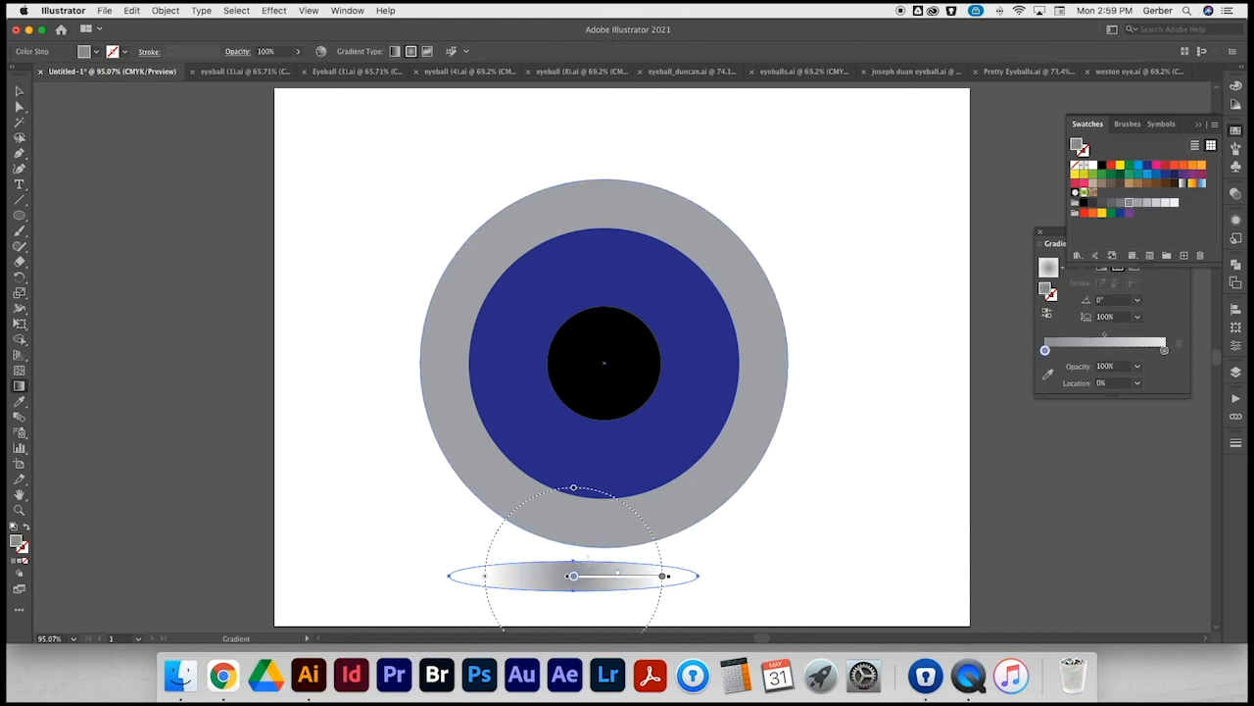
drag(574, 487, 573, 564)
click(662, 575)
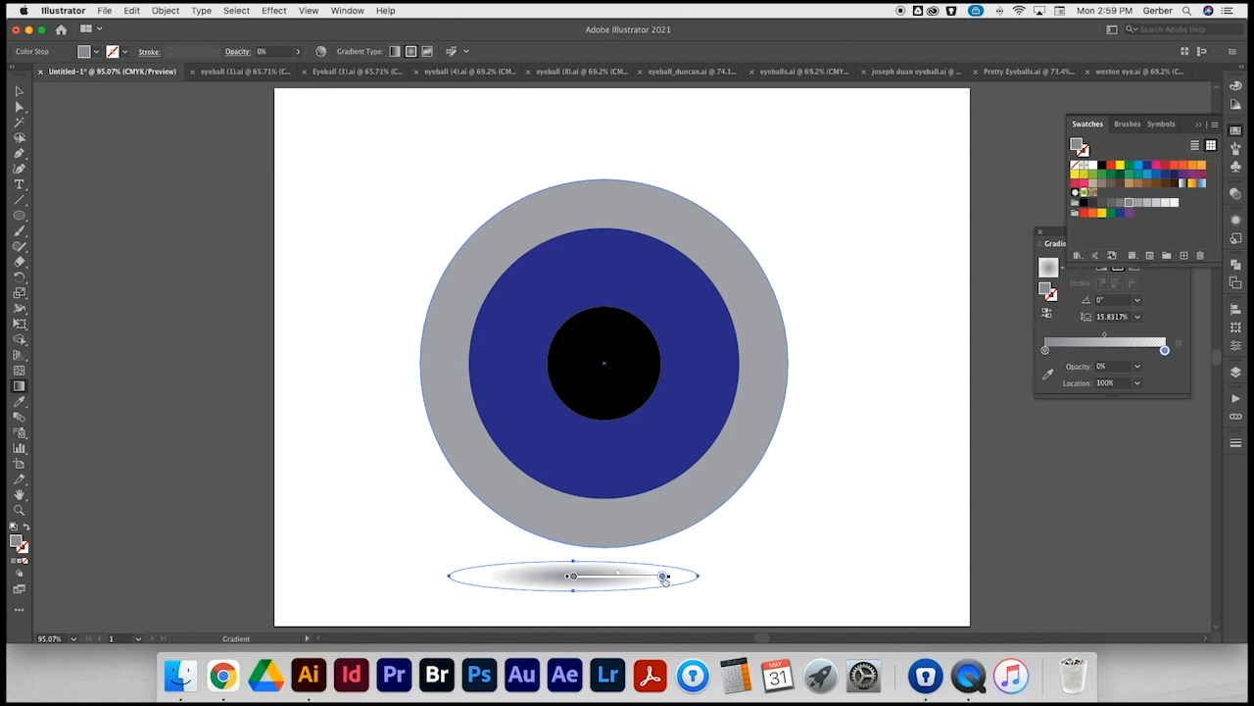
key(v)
drag(532, 582, 505, 562)
- Give the outer circle a radial gradient with a white inner stop and a gray outer stop at 100% opacity
click(684, 226)
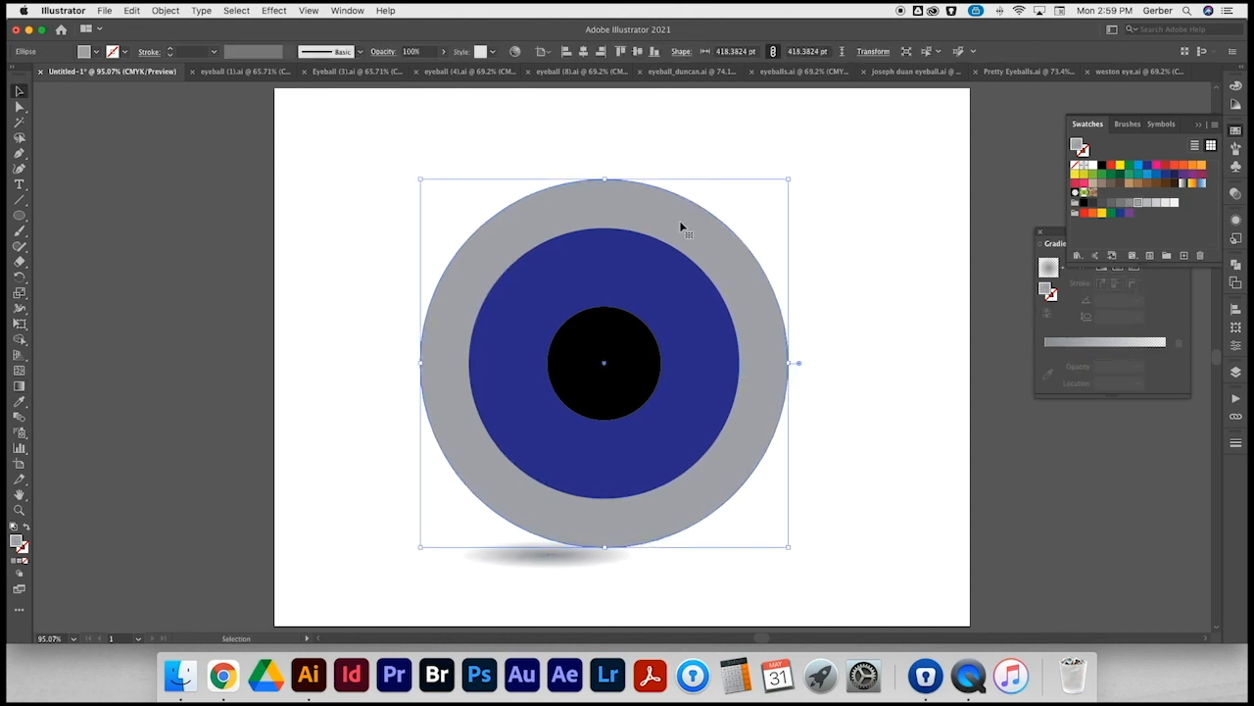
click(1107, 344)
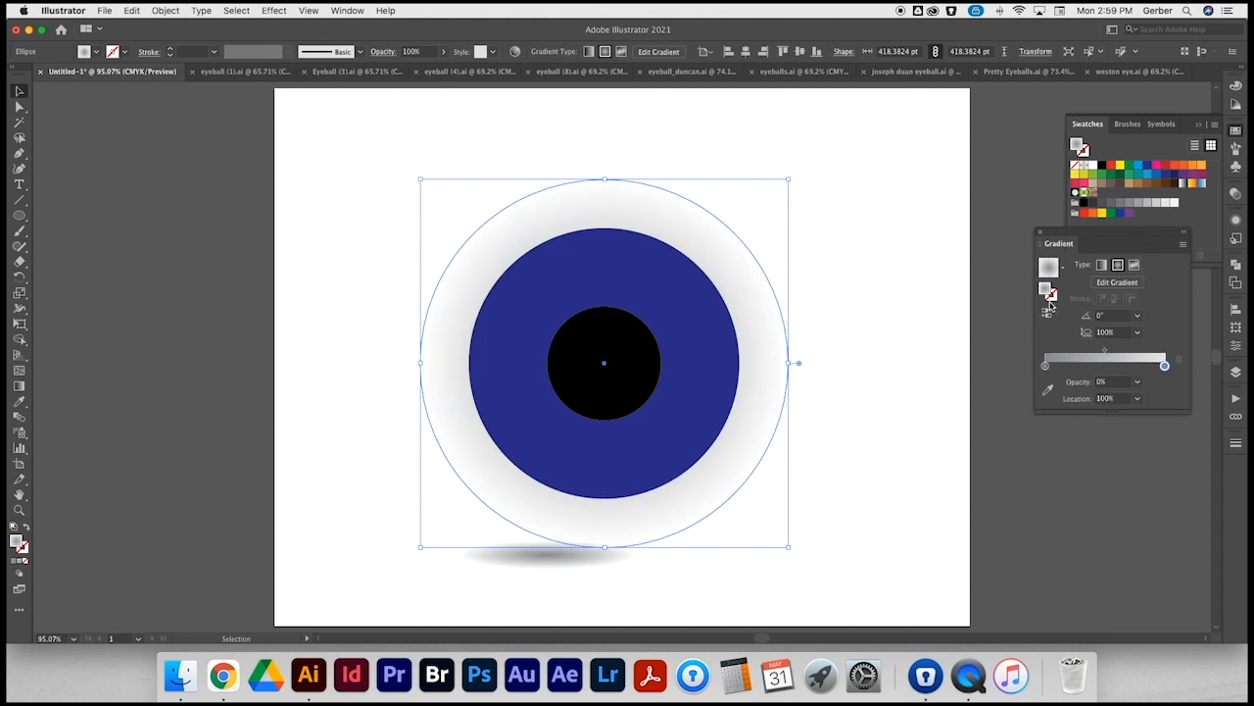
double_click(1045, 366)
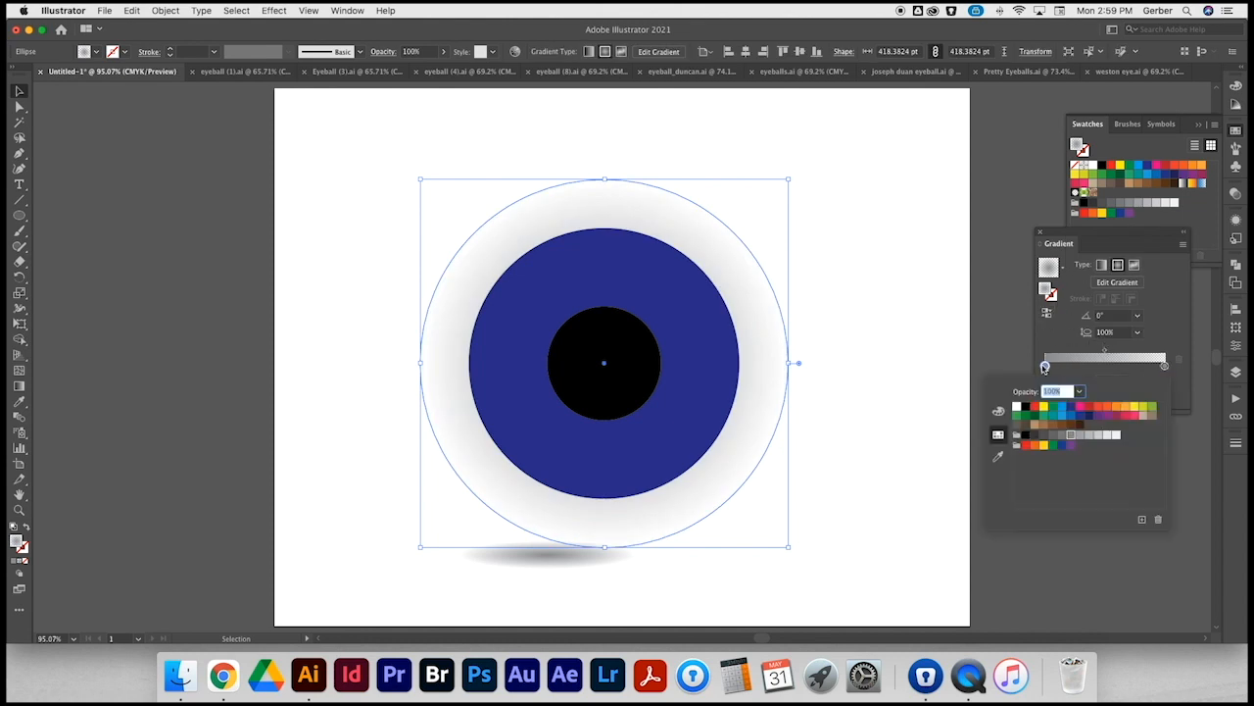
click(1020, 407)
double_click(1165, 364)
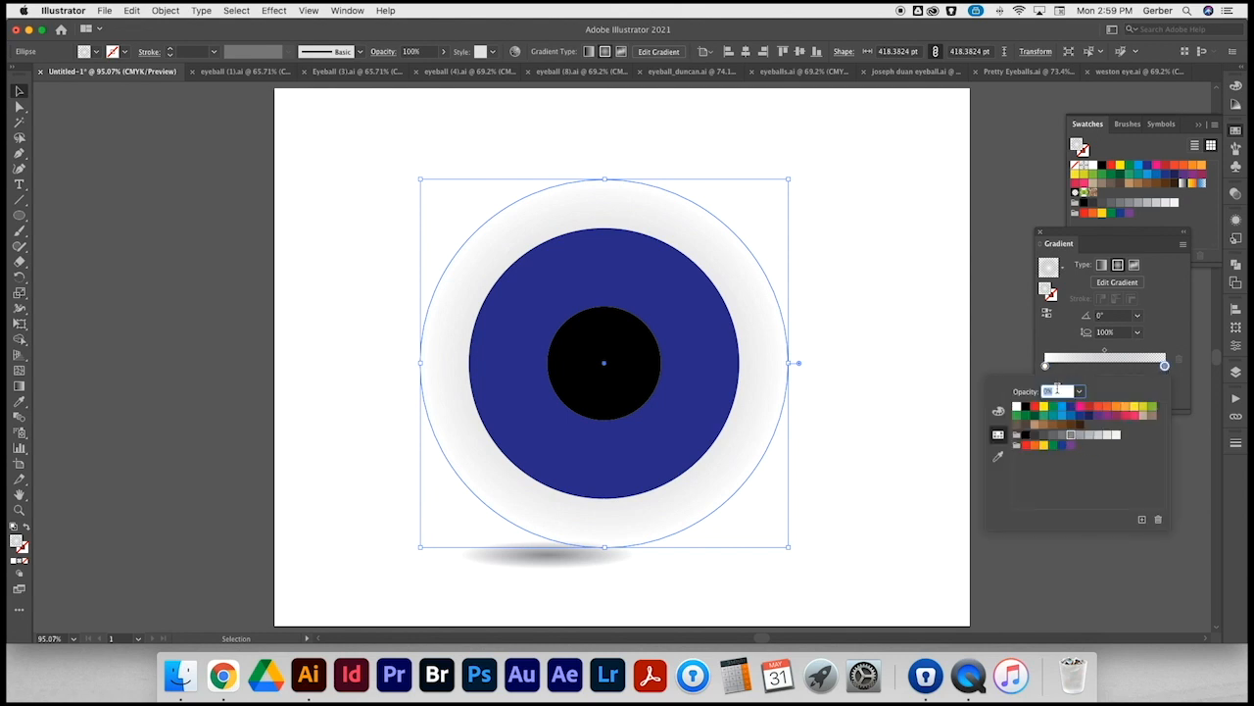
text(100)
key(Return)
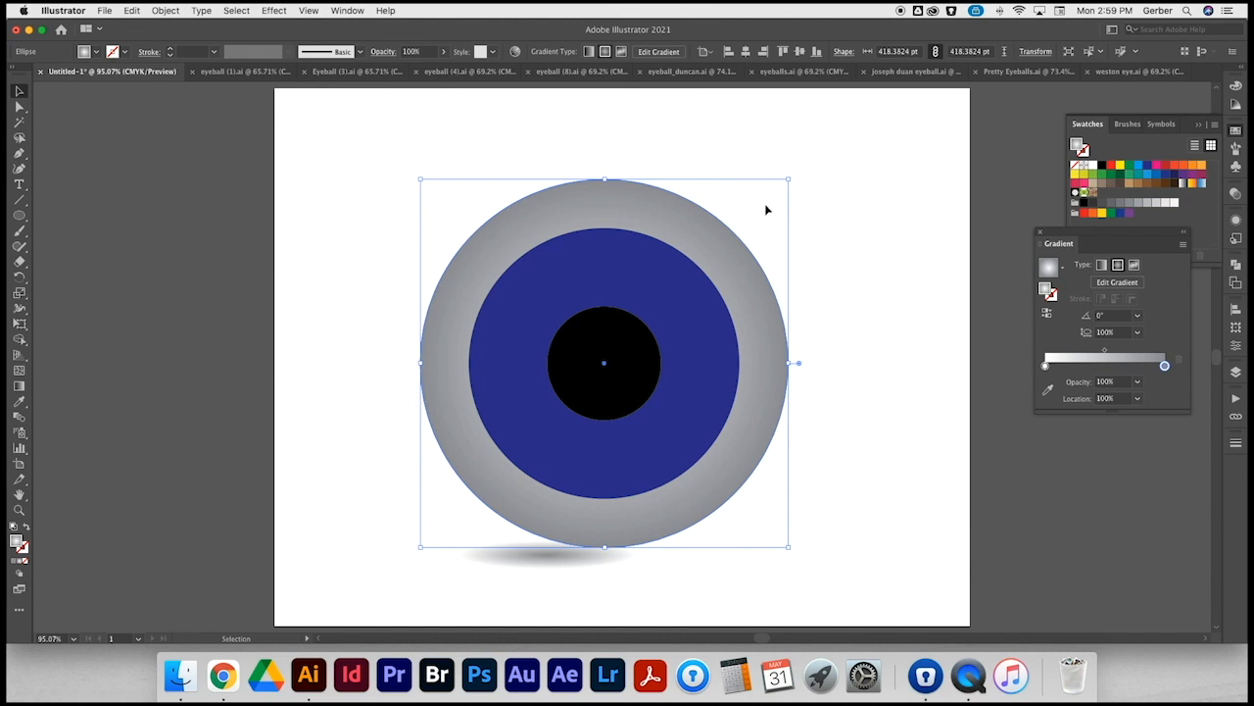
- Redirect the eyeball's gradient from a highlight near its upper-right edge to its lower-left edge, at about -116°
key(g)
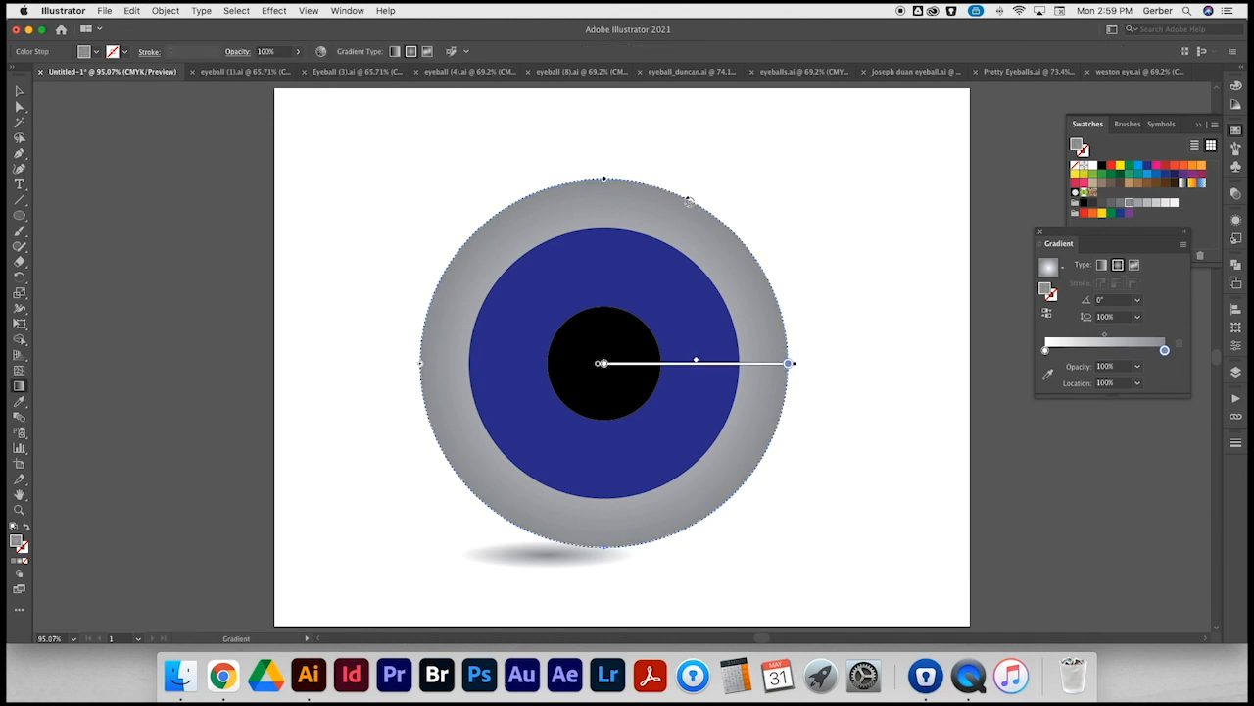
mouse_move(700, 192)
mouse_down()
mouse_move(546, 363)
mouse_move(484, 467)
mouse_move(505, 506)
mouse_up()
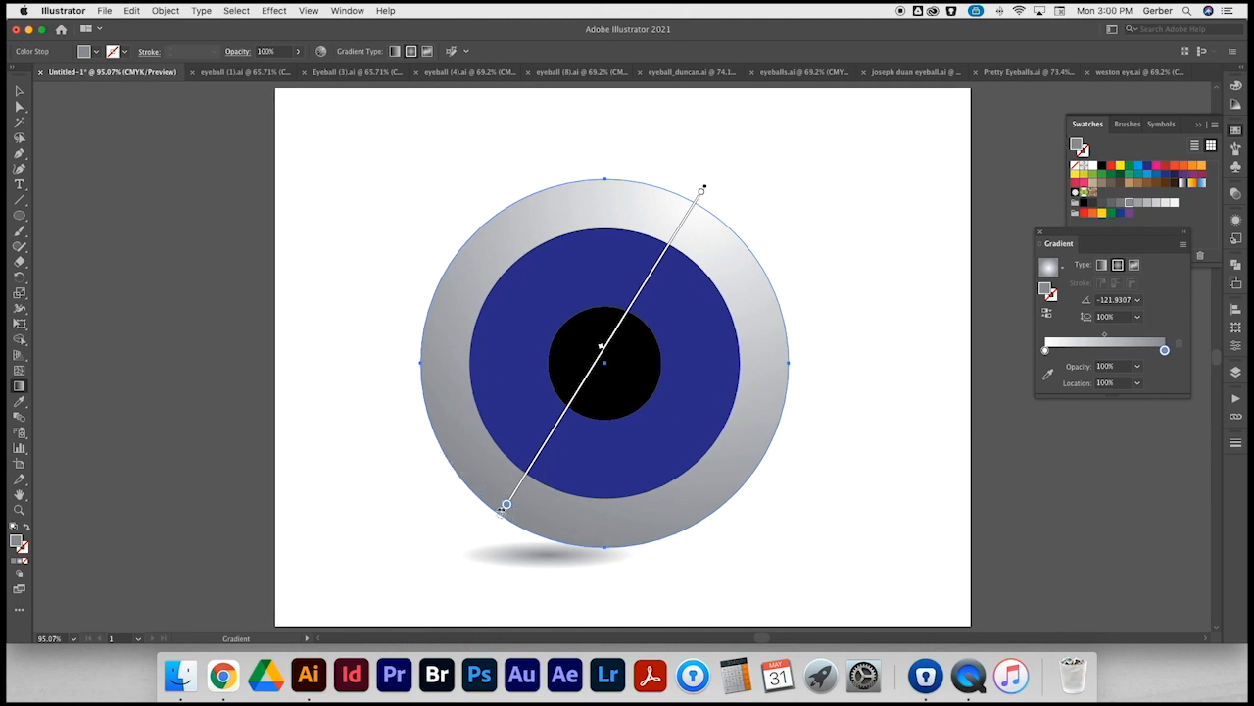
mouse_move(504, 510)
mouse_down()
mouse_move(551, 521)
mouse_move(633, 435)
mouse_move(570, 538)
mouse_up()
mouse_move(700, 216)
mouse_down()
mouse_move(604, 510)
mouse_move(546, 537)
mouse_up()
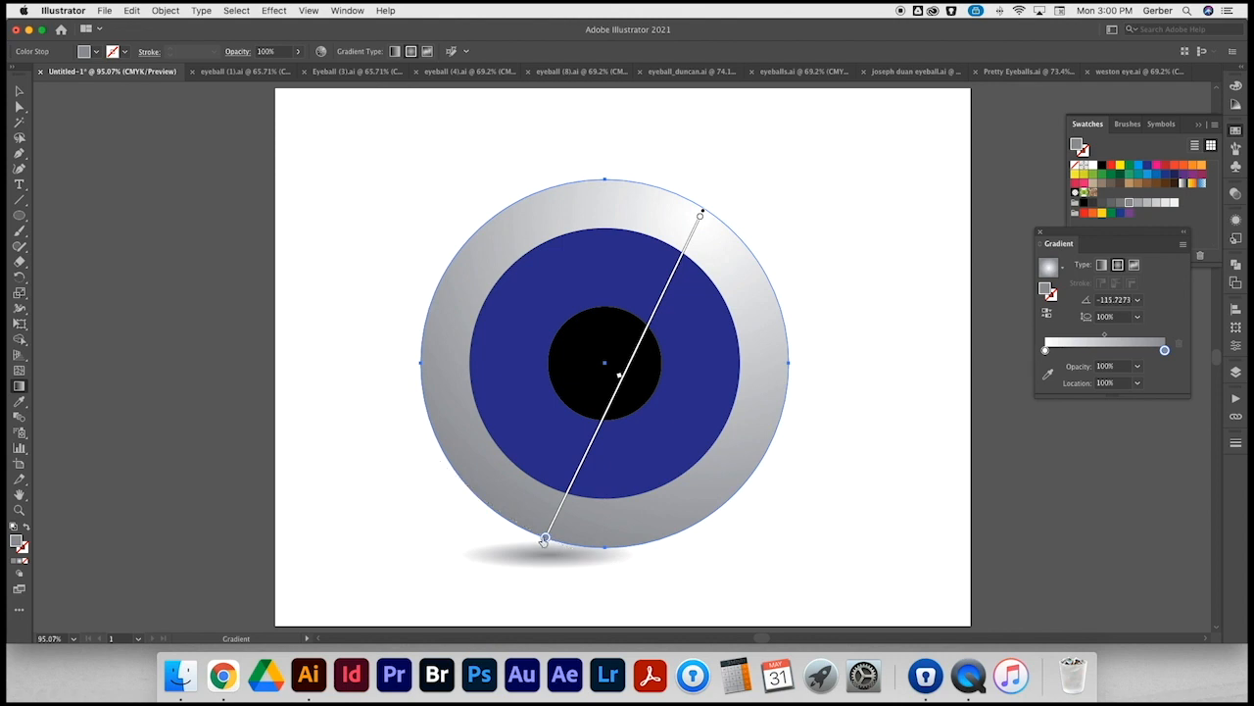
- Apply the radial gradient to the iris circle and add three color stops between its end stops
key(v)
click(697, 307)
click(1082, 343)
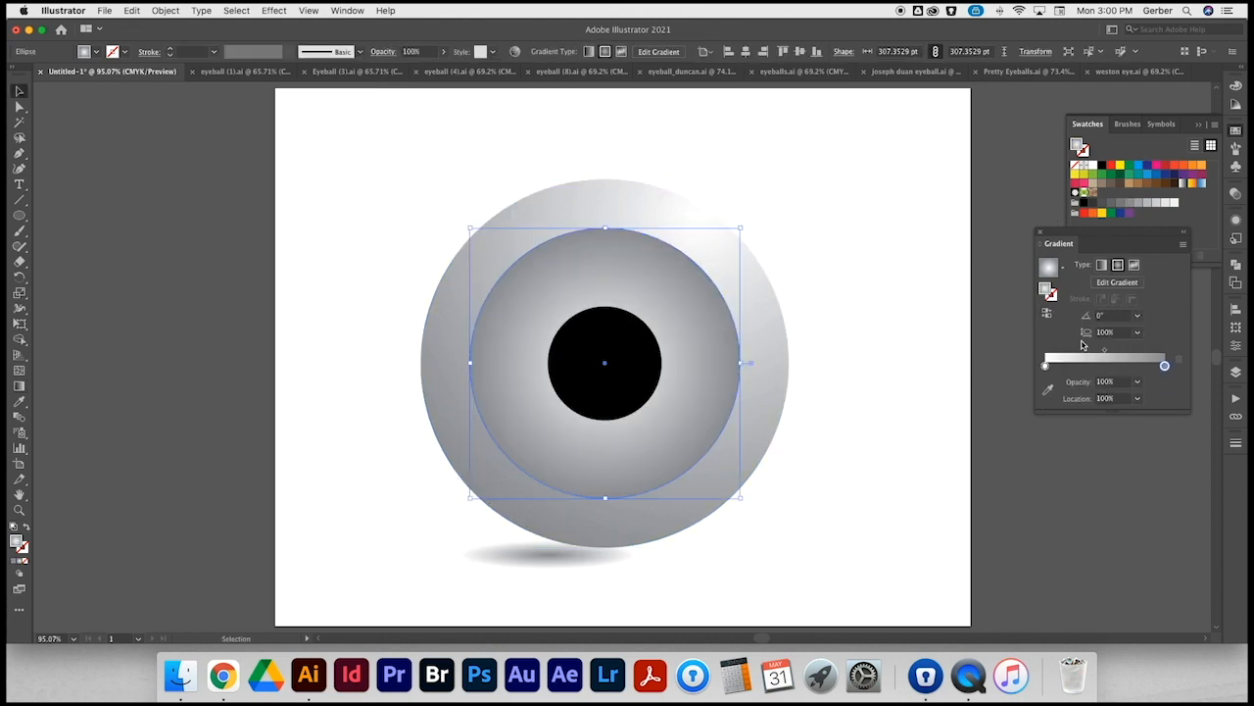
click(1068, 367)
click(1105, 366)
click(1125, 367)
- Color the iris gradient's first stop dark indigo, its second stop magenta-purple and its last stop navy blue
double_click(1045, 365)
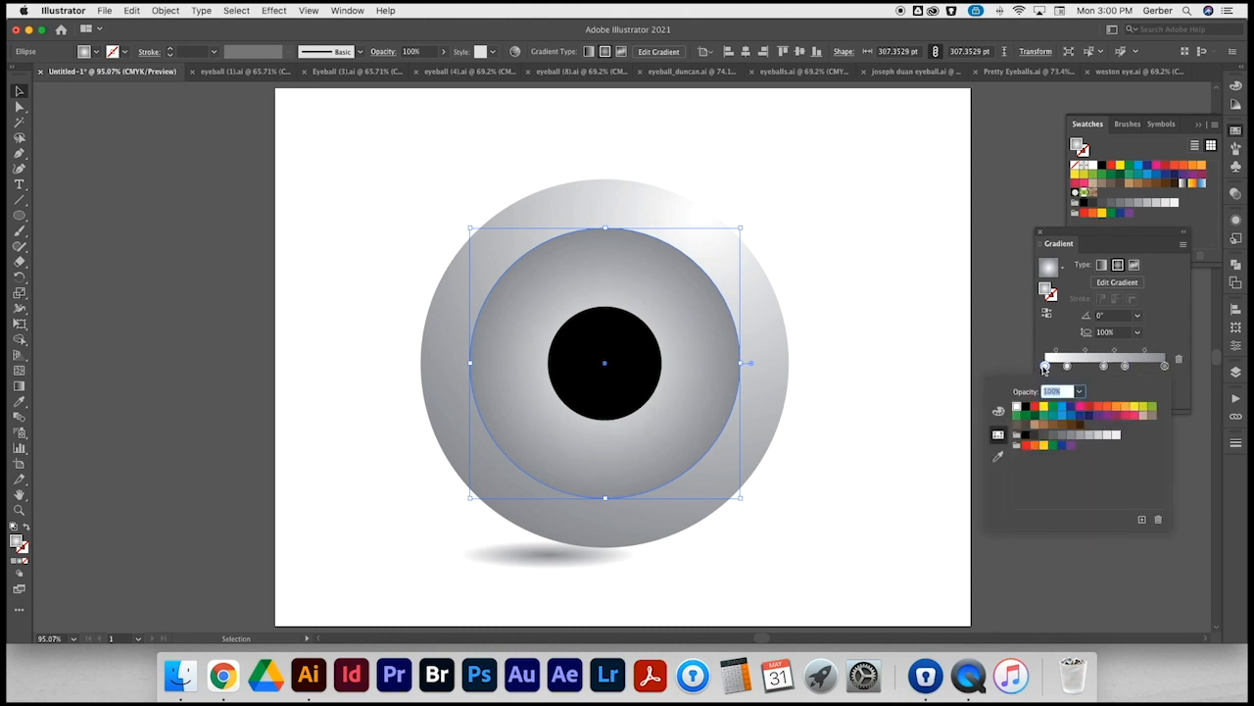
click(1091, 419)
double_click(1067, 366)
click(1106, 412)
double_click(1165, 366)
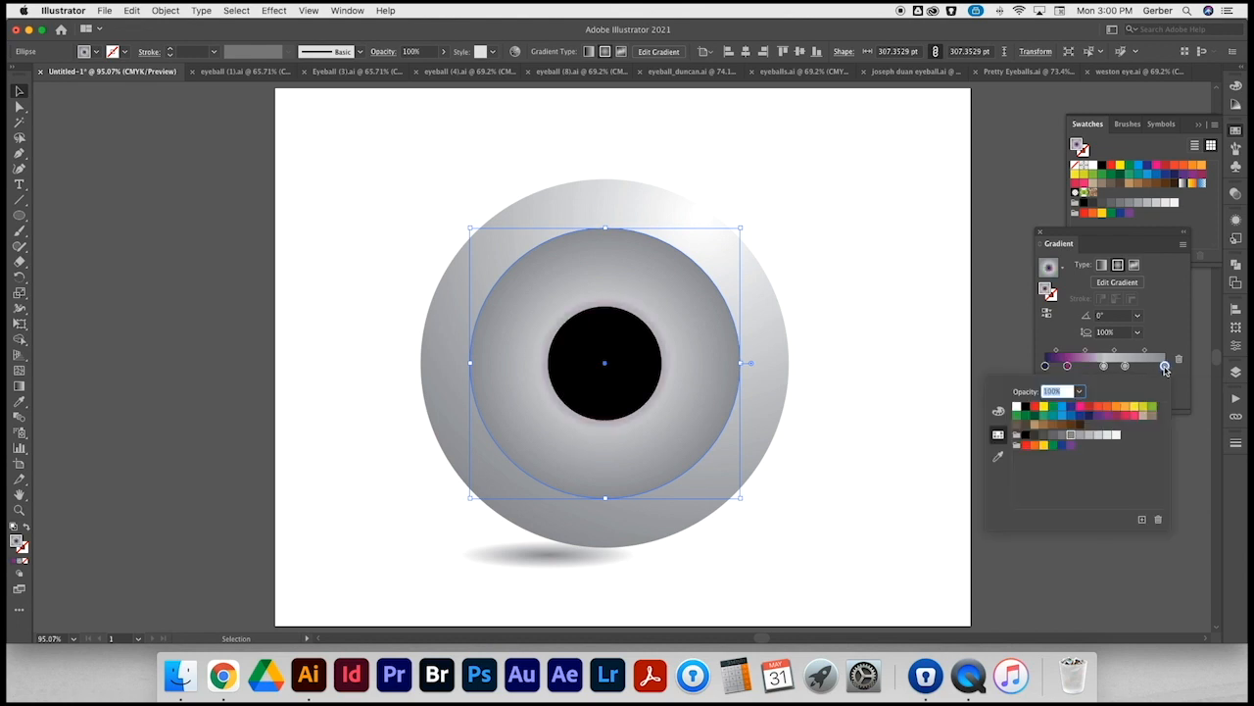
click(1074, 416)
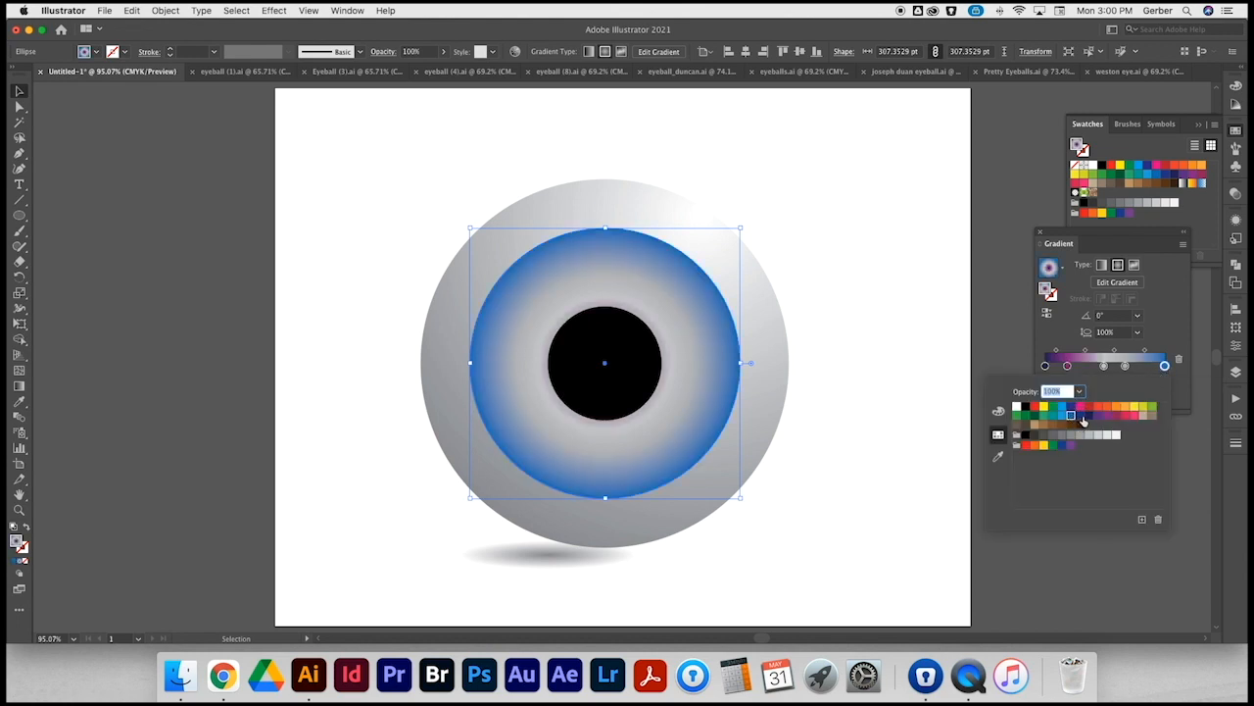
click(1088, 415)
- Color the iris gradient's fourth stop medium blue and its middle stop light blue
double_click(1126, 366)
click(1073, 417)
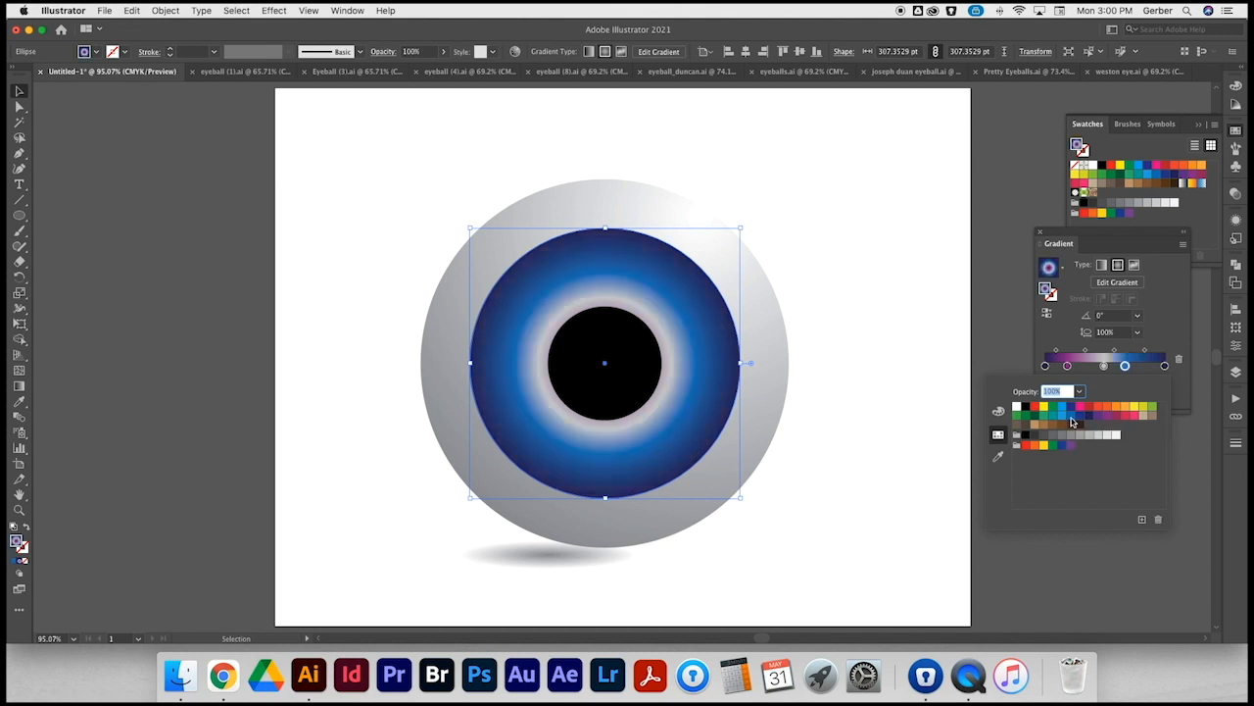
click(1105, 366)
double_click(1105, 366)
click(1061, 409)
- Shift the iris gradient's stops toward the outer edge, placing the first stop at about 63%
click(1124, 368)
mouse_move(1124, 367)
mouse_down()
mouse_move(1150, 367)
mouse_move(1111, 370)
mouse_move(1122, 368)
mouse_up()
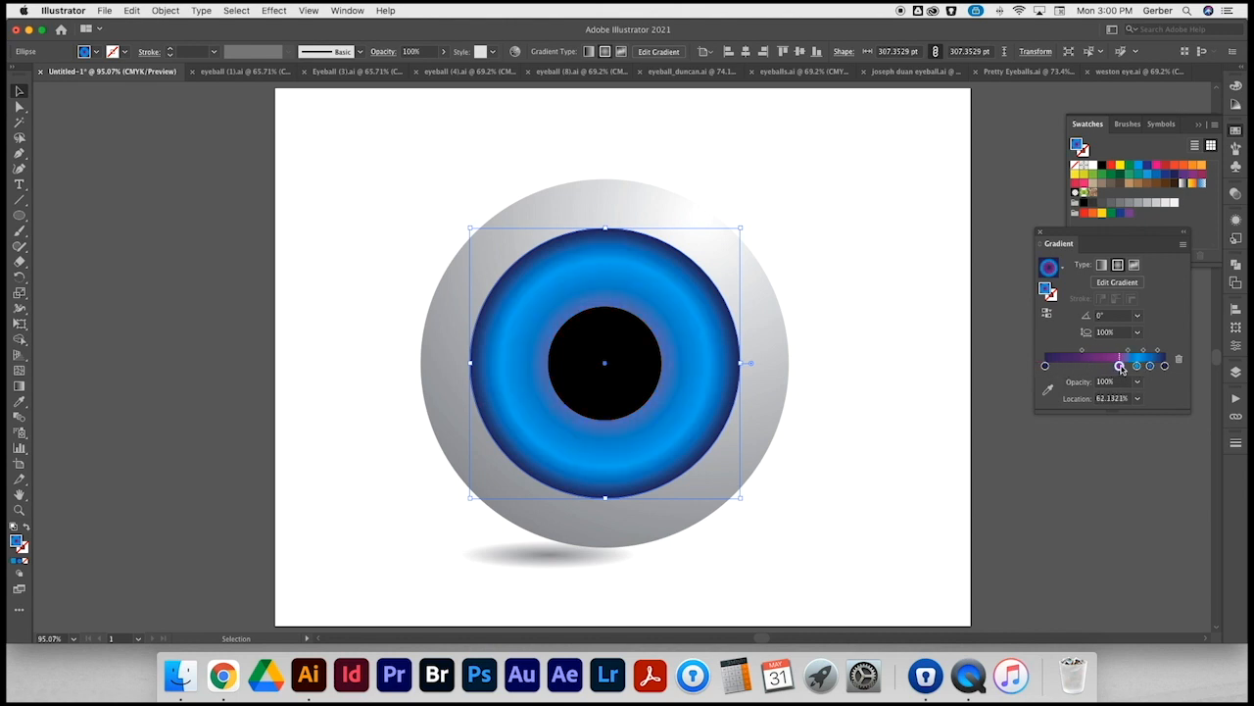
drag(1045, 368, 1109, 368)
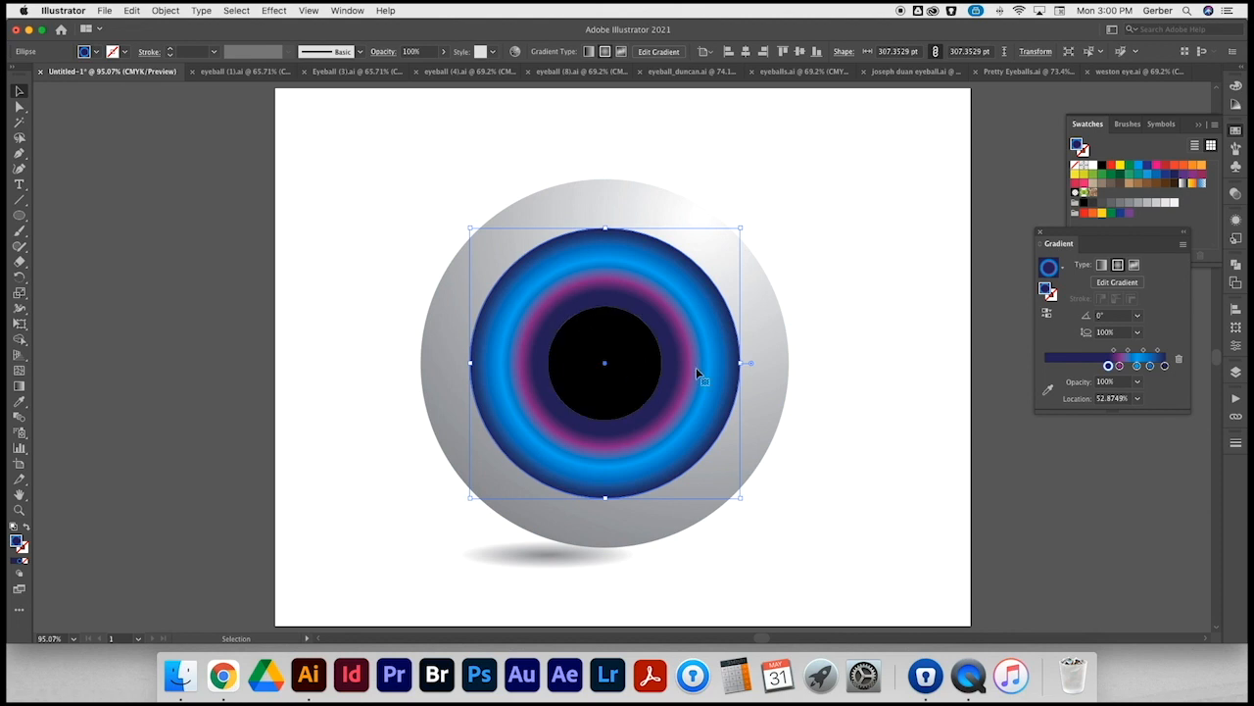
mouse_move(1152, 367)
mouse_down()
mouse_move(1164, 406)
mouse_move(1156, 370)
mouse_up()
drag(1121, 369, 1140, 369)
drag(1109, 368, 1122, 369)
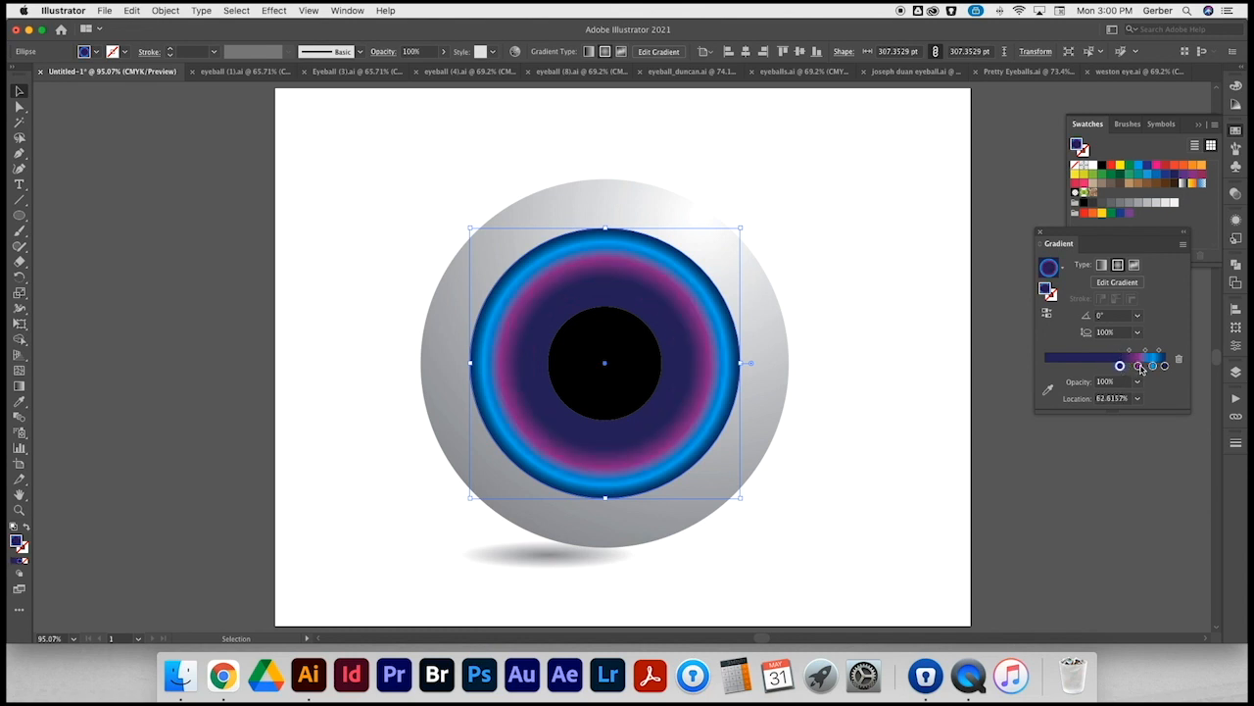
- Recolor the iris gradient's magenta stop blue and its innermost stop purple
double_click(1139, 366)
click(1071, 415)
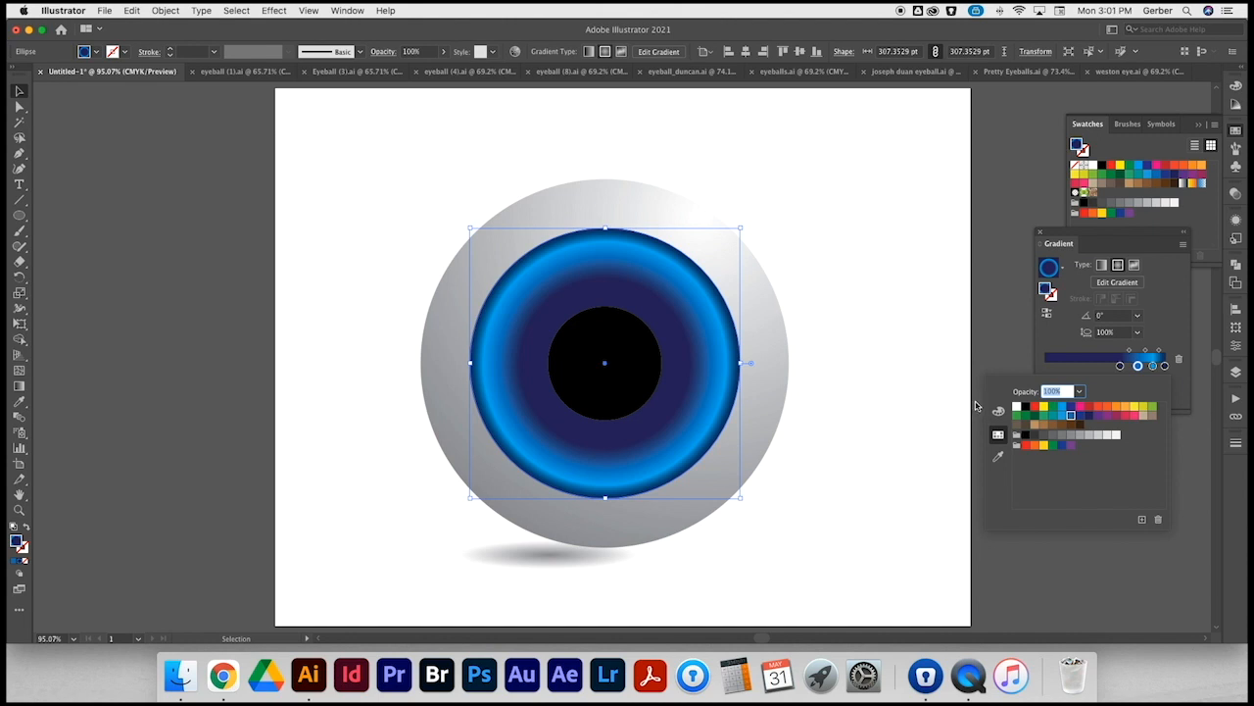
double_click(1120, 365)
click(1097, 416)
click(798, 299)
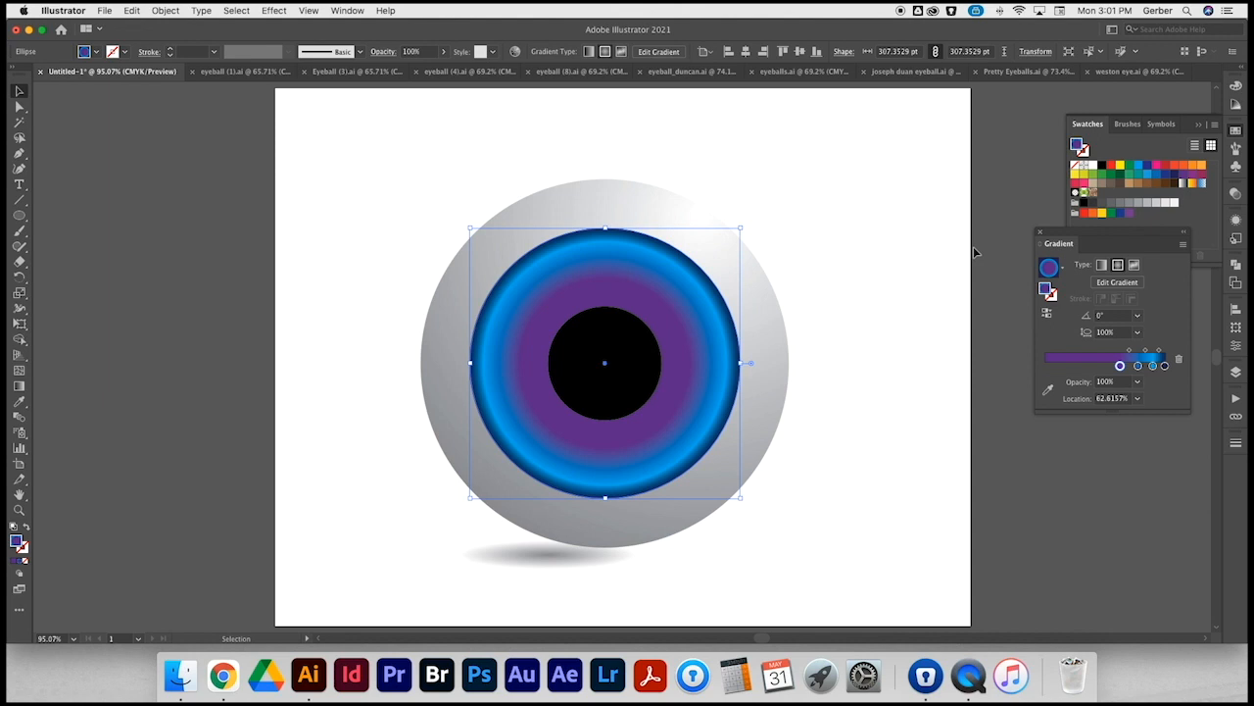
- Create a star with radius 1 of 100 pt, radius 2 of 2 pt and 50 points
drag(18, 215, 79, 280)
click(400, 155)
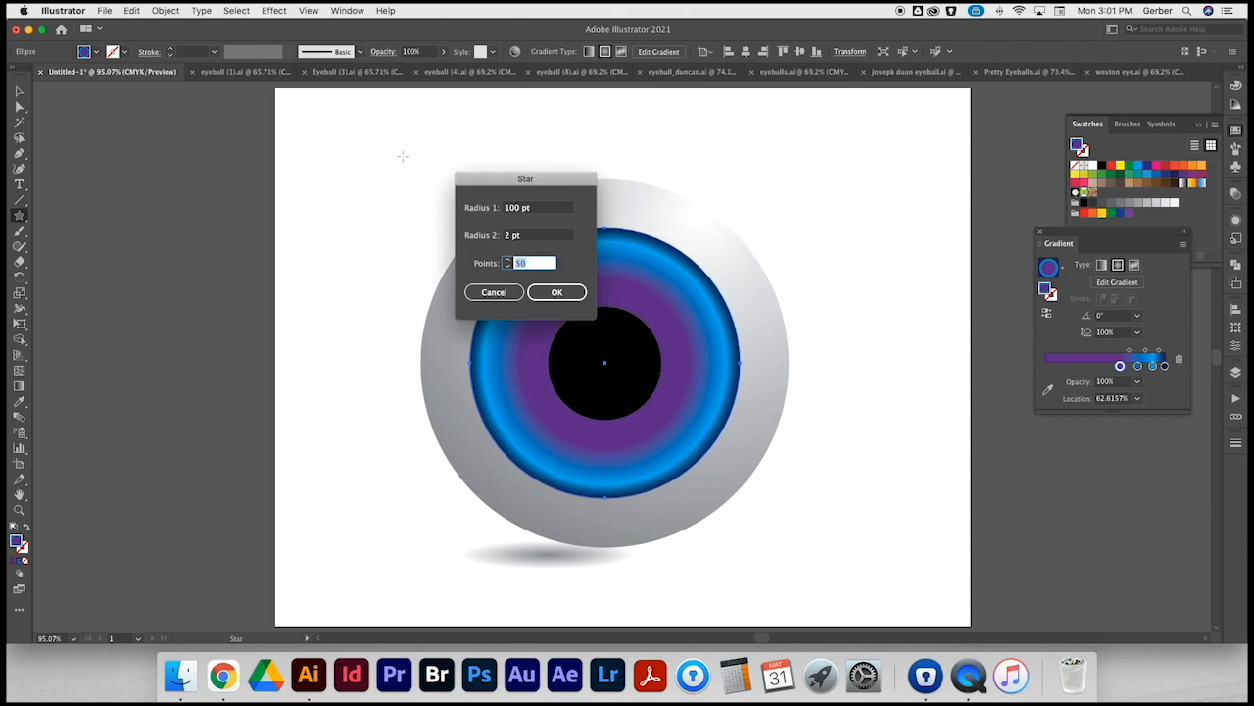
click(555, 293)
- Center the thin-rayed star behind the pupil and enlarge it so its rays nearly reach the iris's edge
key(v)
drag(402, 155, 612, 363)
drag(694, 447, 765, 485)
click(827, 400)
click(669, 365)
key(a)
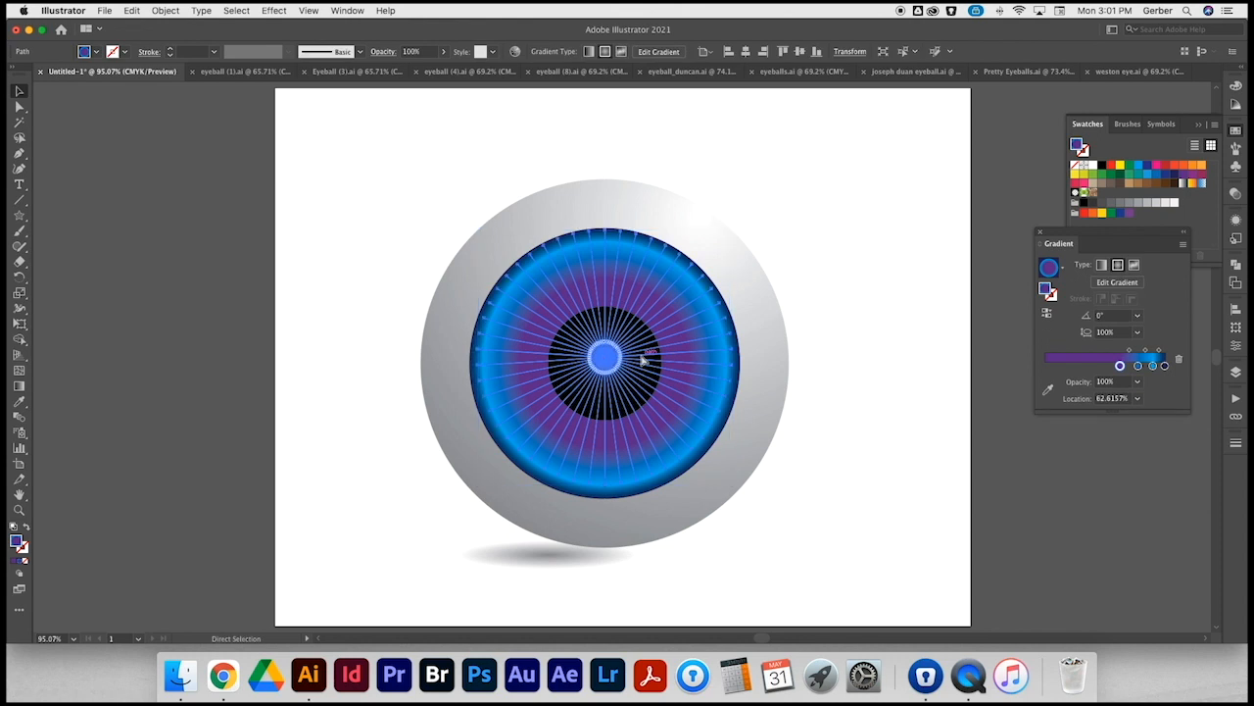
click(898, 470)
key(v)
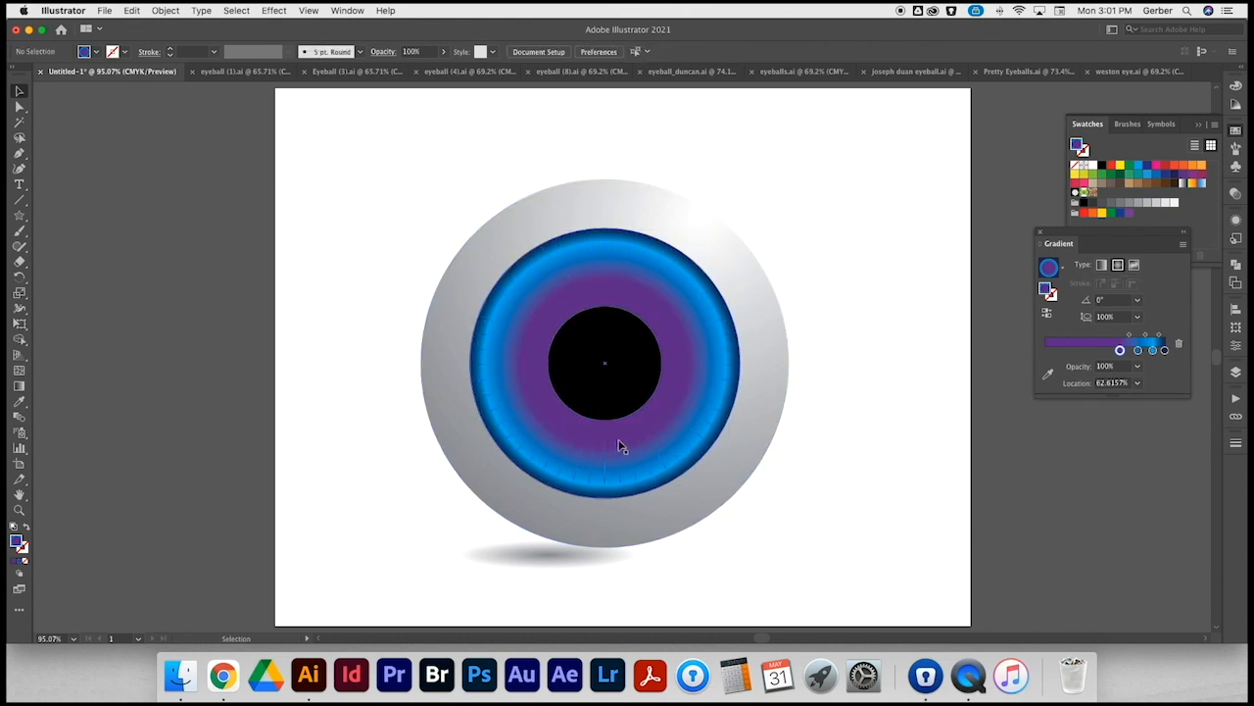
- Fill the star's rays with solid dark blue
click(616, 471)
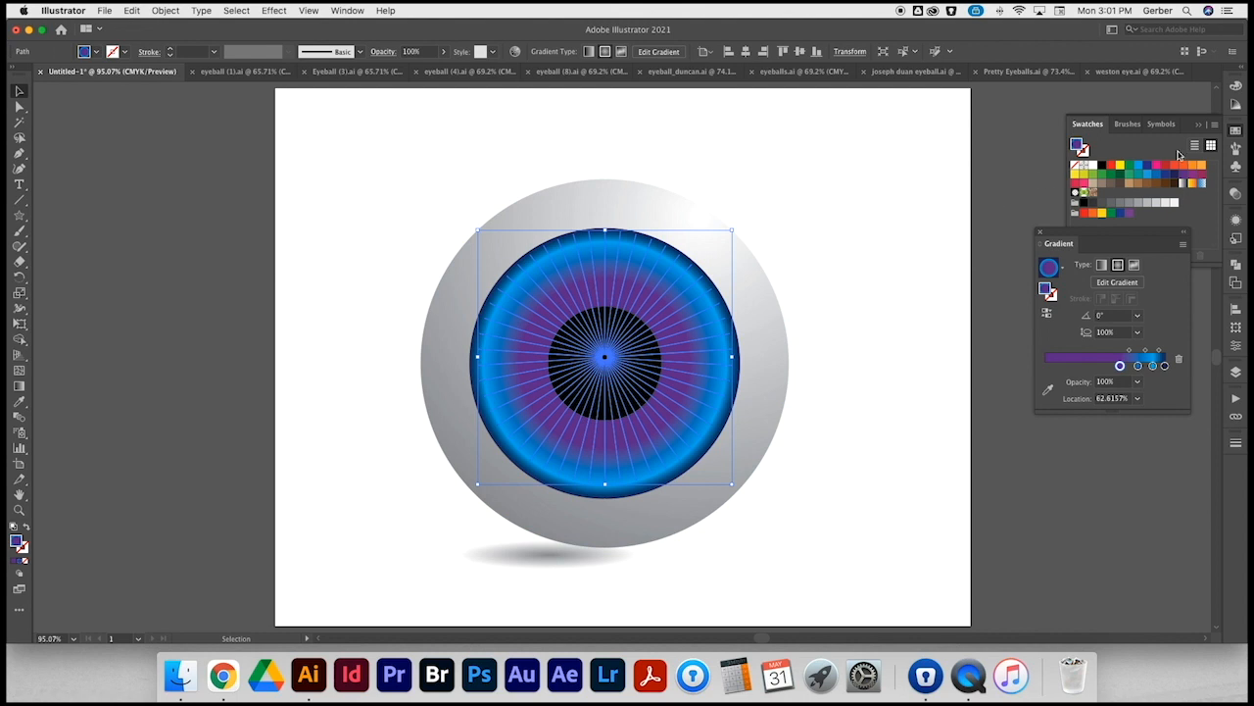
click(1148, 167)
click(857, 402)
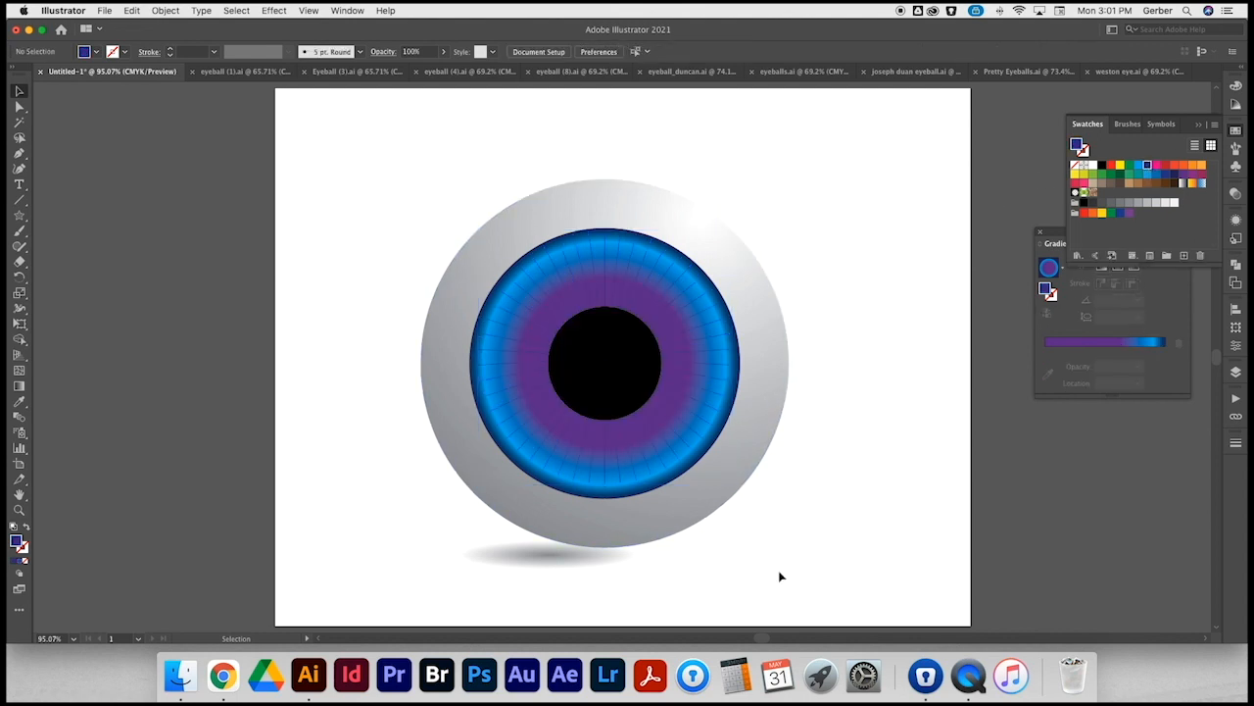
- Draw a dark blue circle about 109 pt wide beside the eye and roughen it with 100% relative size, 100/in detail and corner points
drag(19, 218, 65, 246)
drag(335, 151, 430, 201)
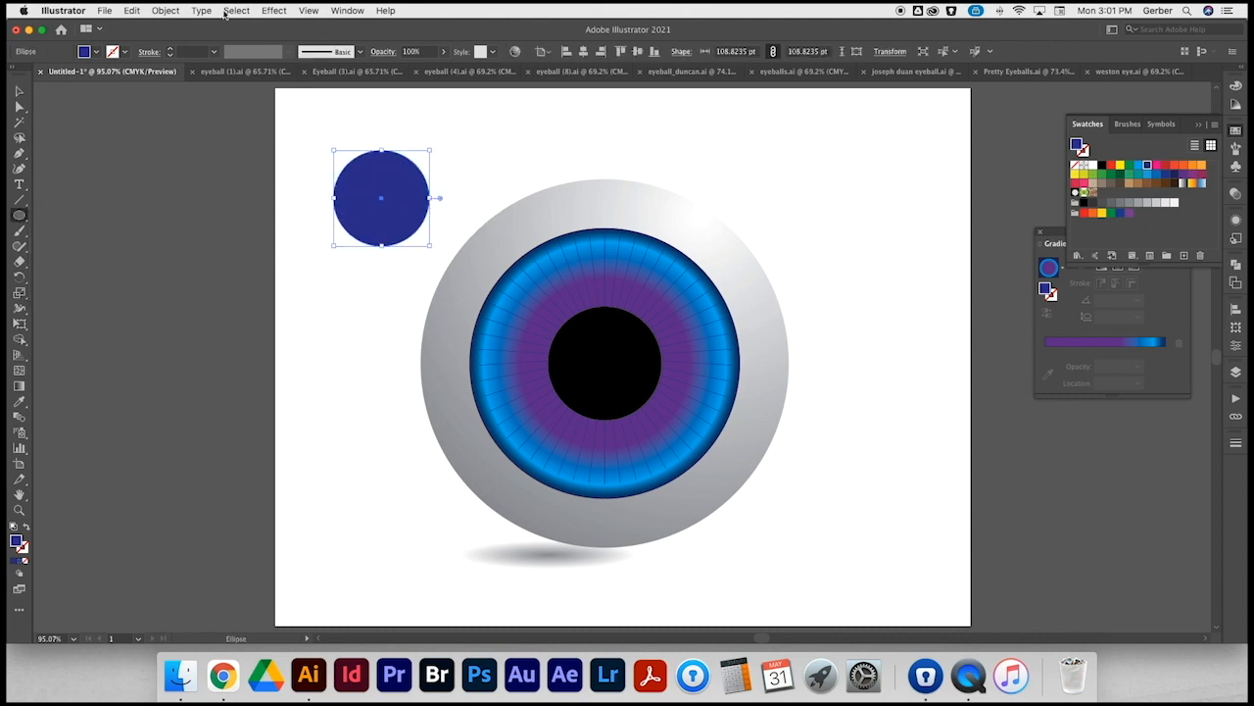
click(273, 10)
mouse_move(348, 128)
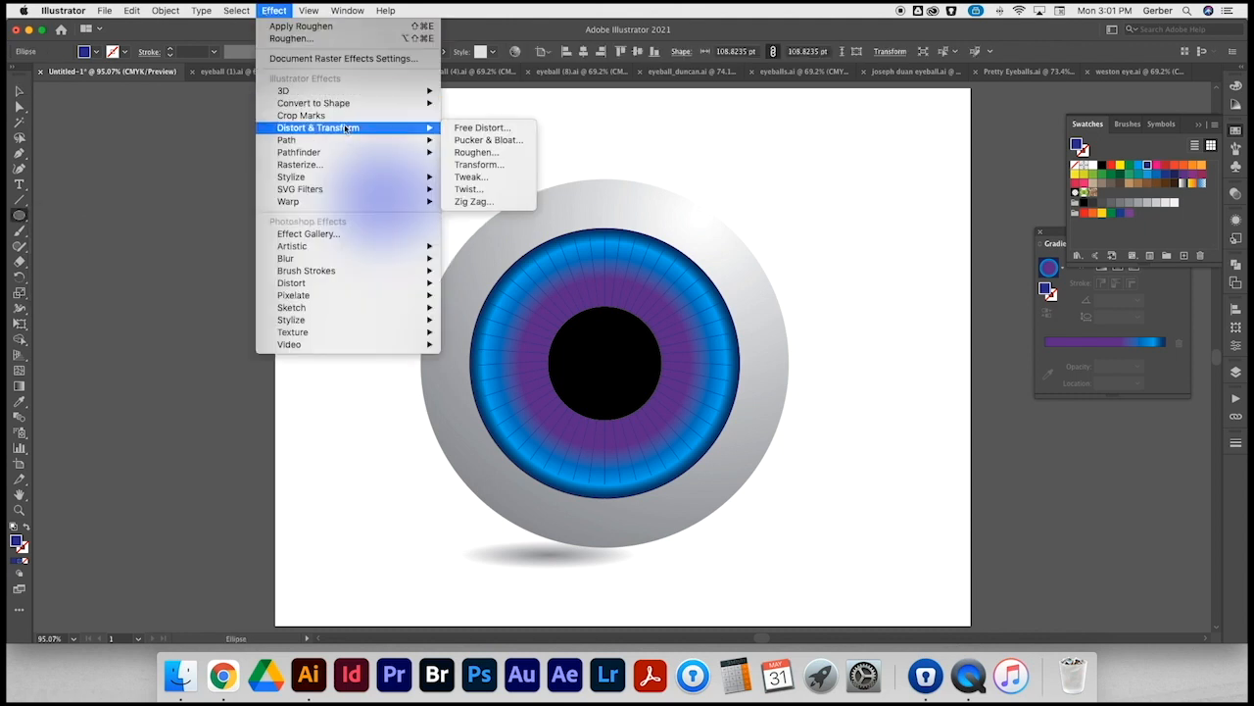
click(476, 152)
drag(773, 213, 967, 222)
drag(781, 245, 974, 252)
click(936, 333)
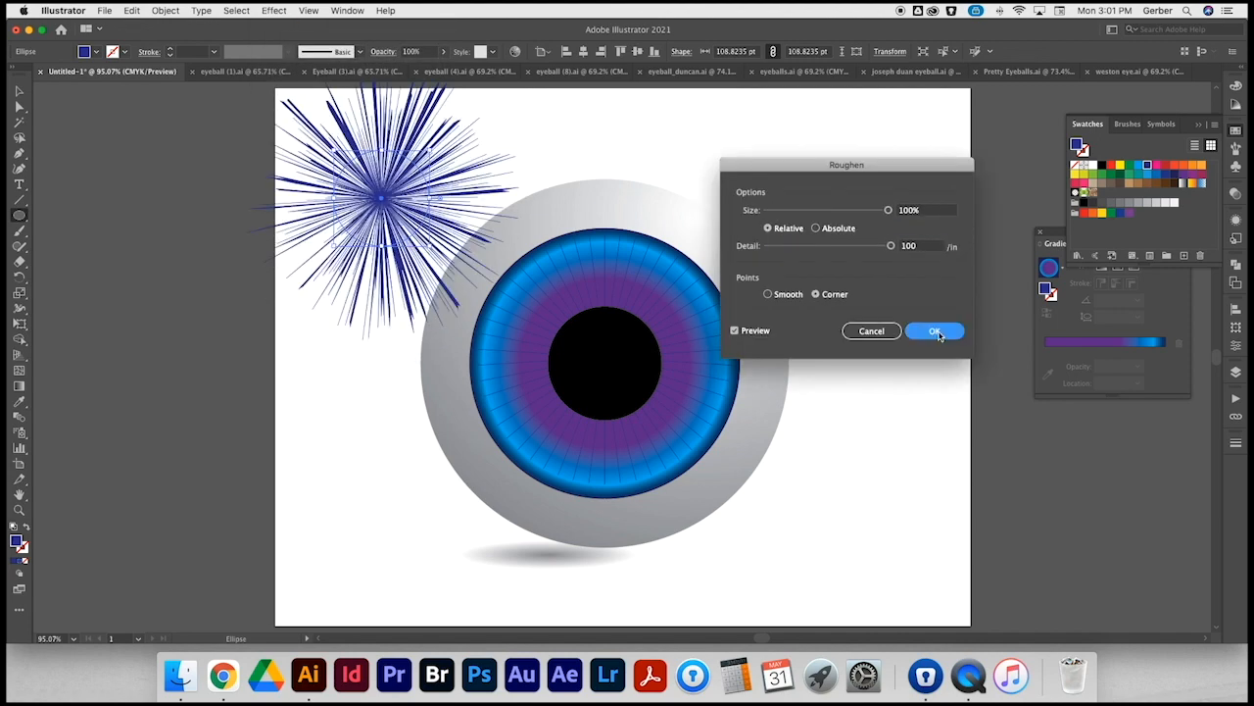
- Move the roughened burst over the pupil and shrink it to about 100 pt so its spikes stay inside the iris
key(v)
drag(380, 196, 605, 340)
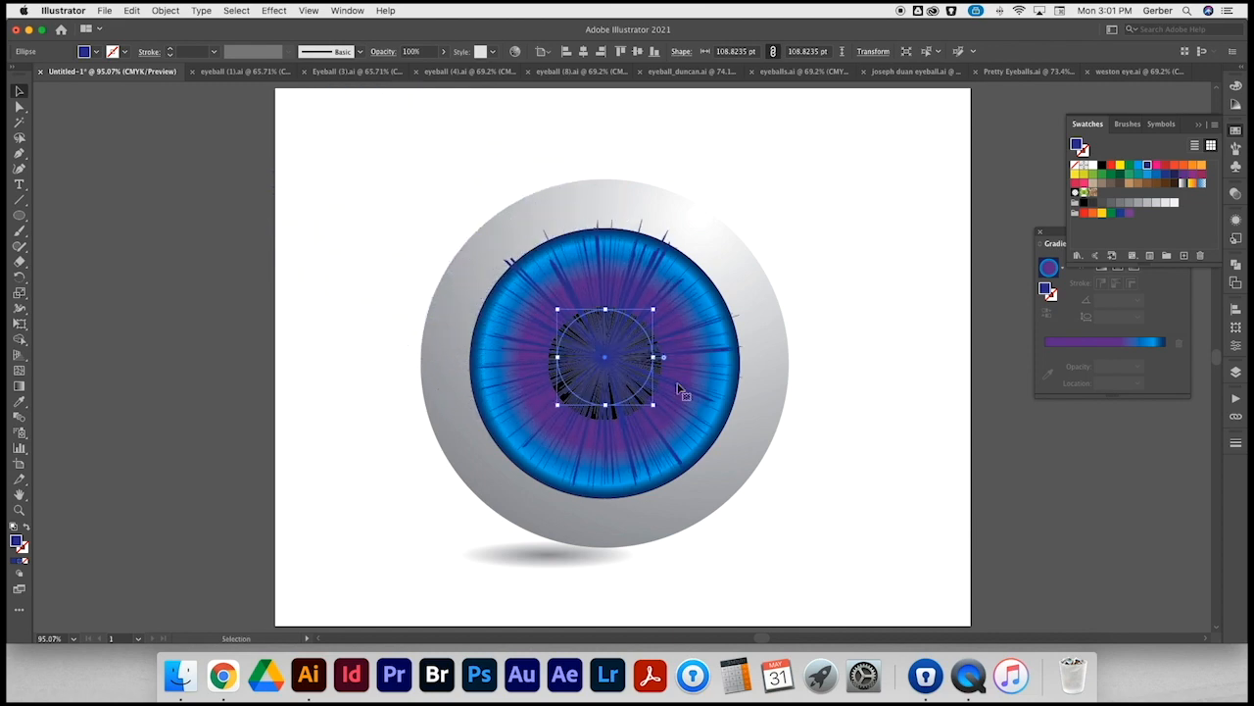
mouse_move(655, 403)
mouse_down()
mouse_move(647, 394)
mouse_move(659, 406)
mouse_up()
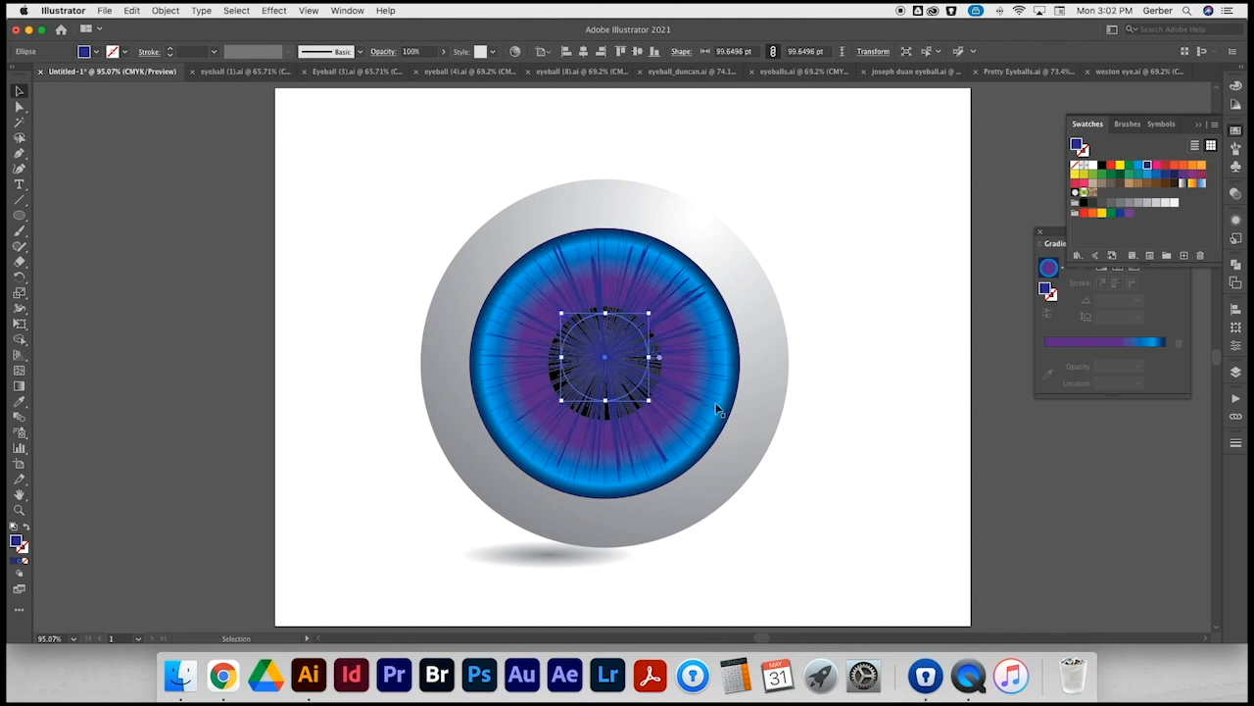
- Duplicate the roughened burst in place, rotate the copy slightly and fill it with light blue
key(a)
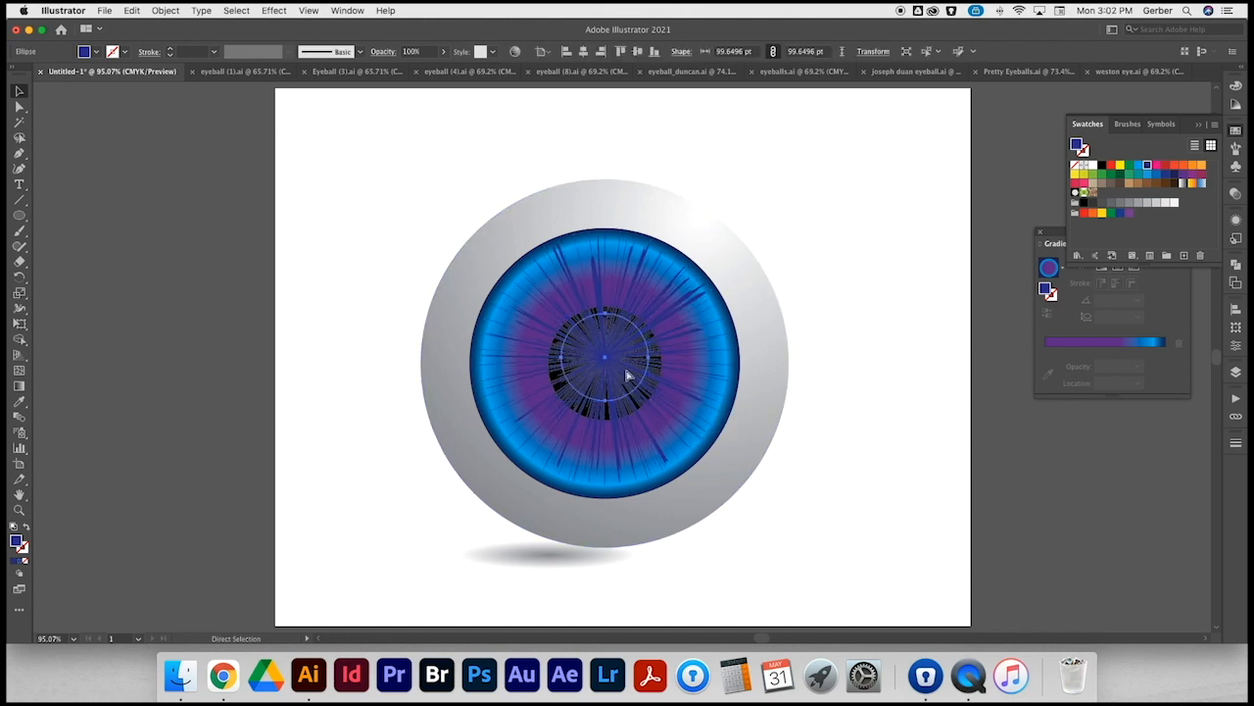
key(super)
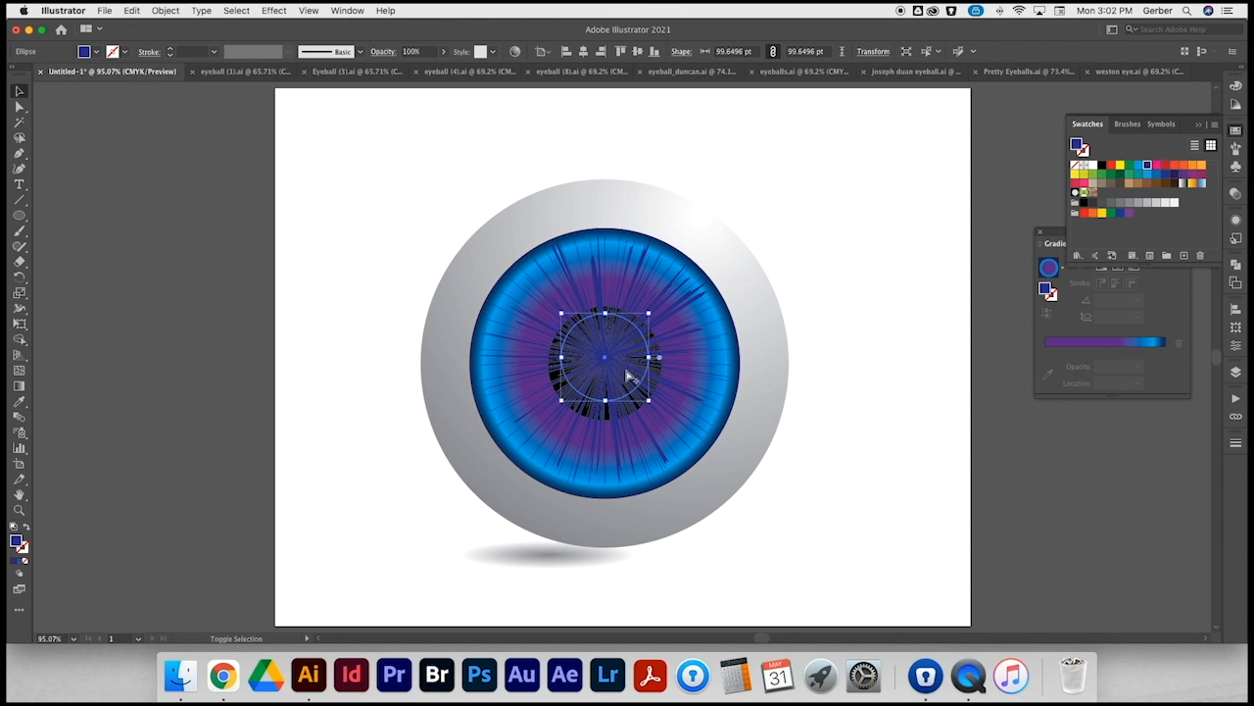
drag(655, 402, 642, 412)
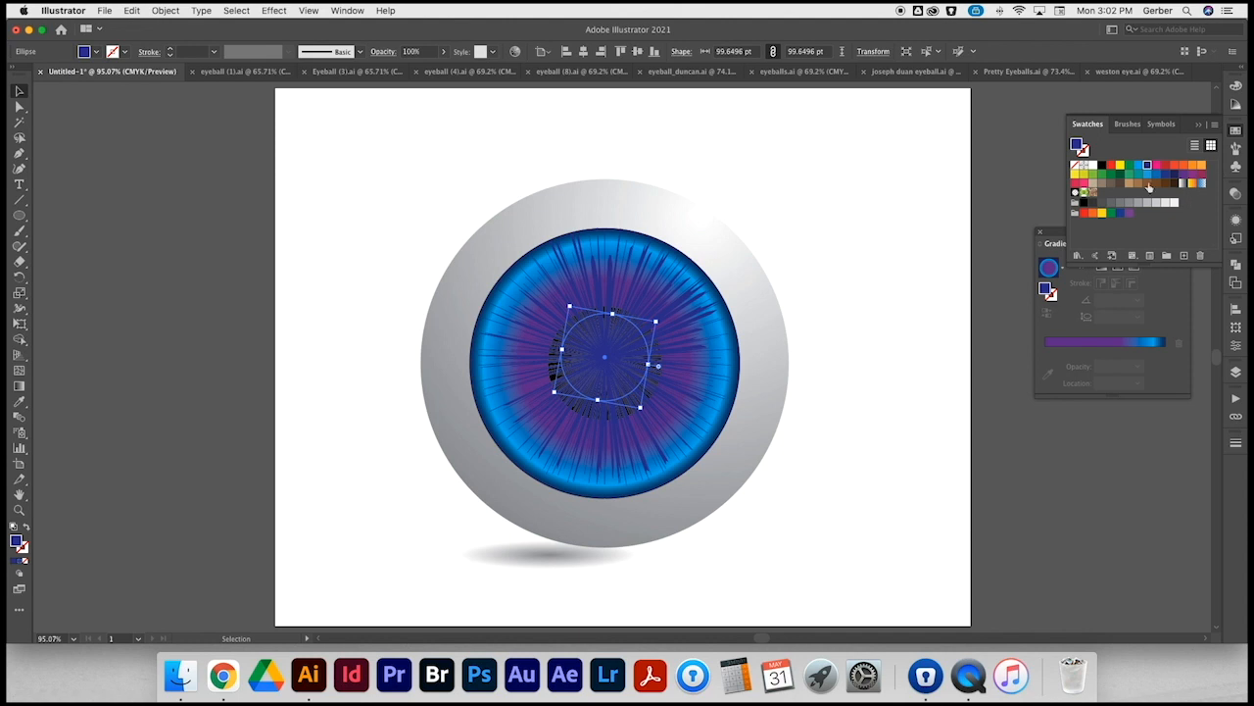
click(1138, 166)
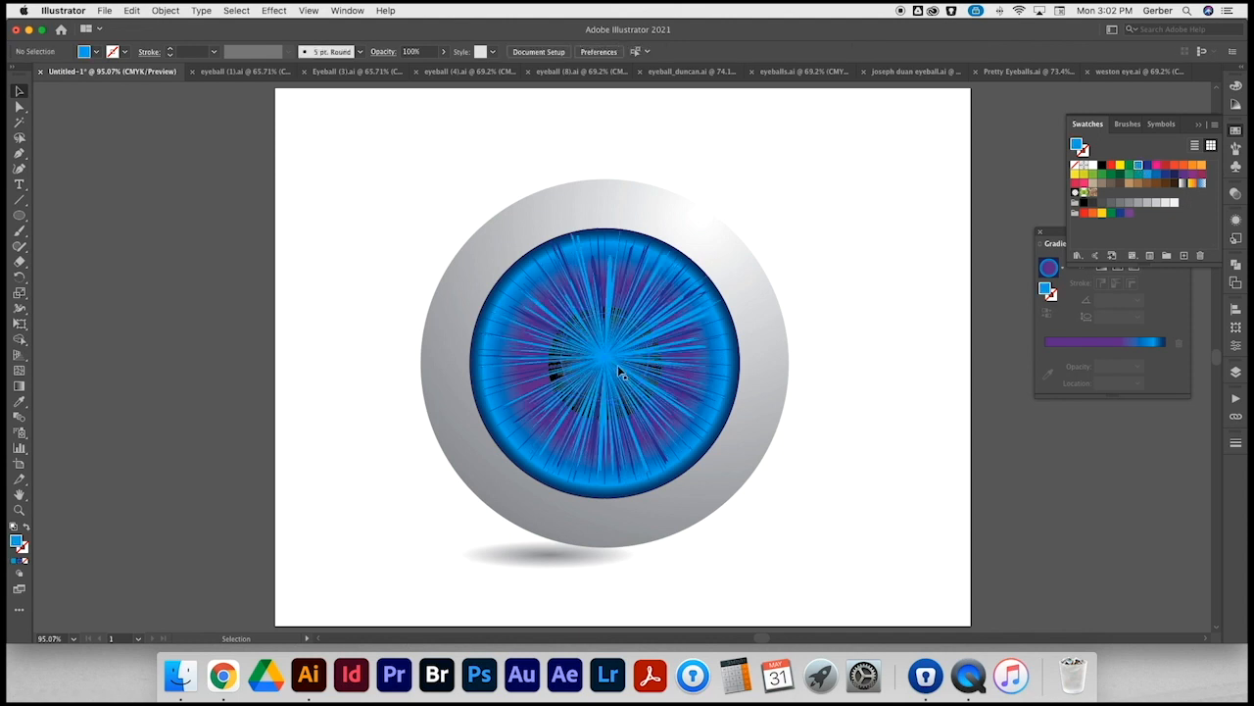
- Send both the dark blue and the light blue bursts backward until they sit behind the pupil
key(a)
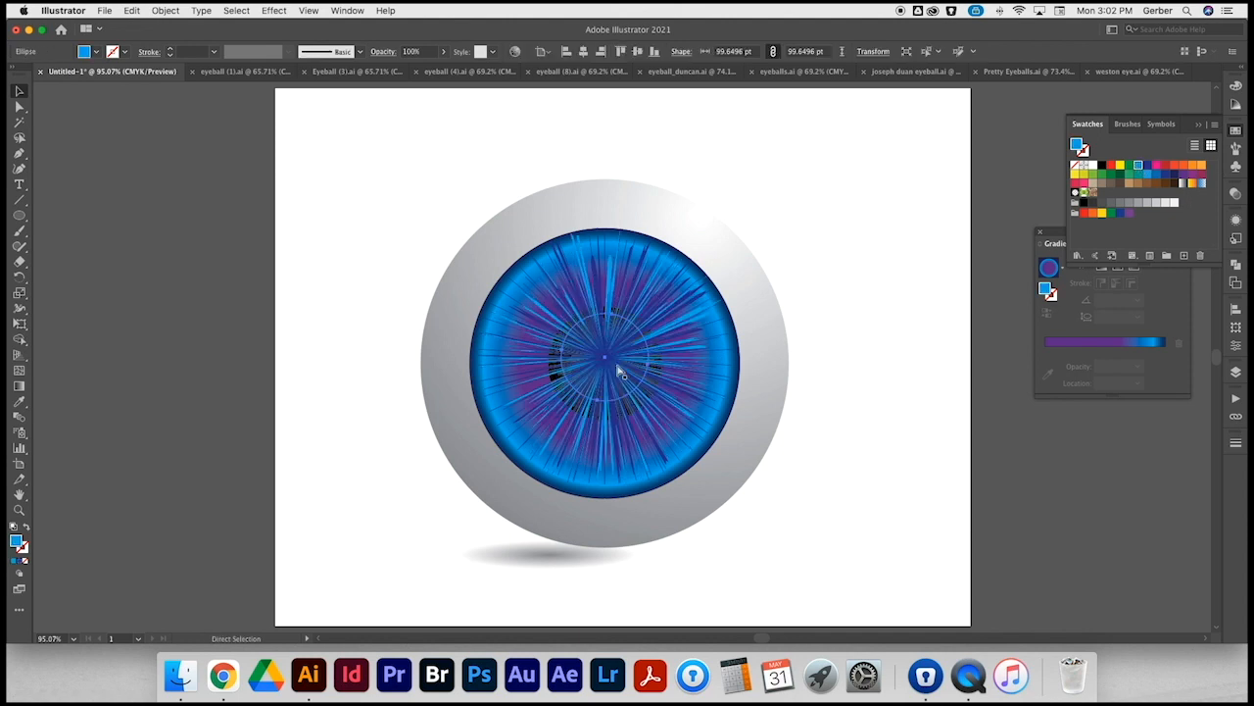
click(787, 423)
click(618, 367)
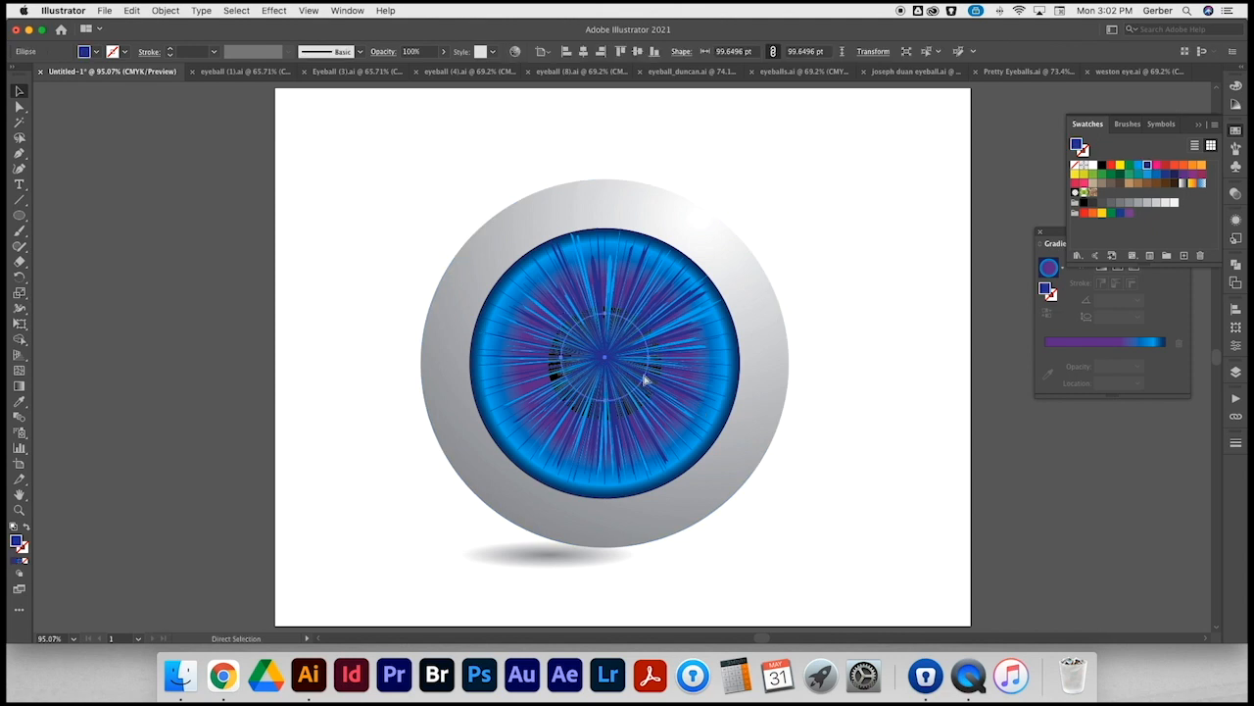
key(super+[)
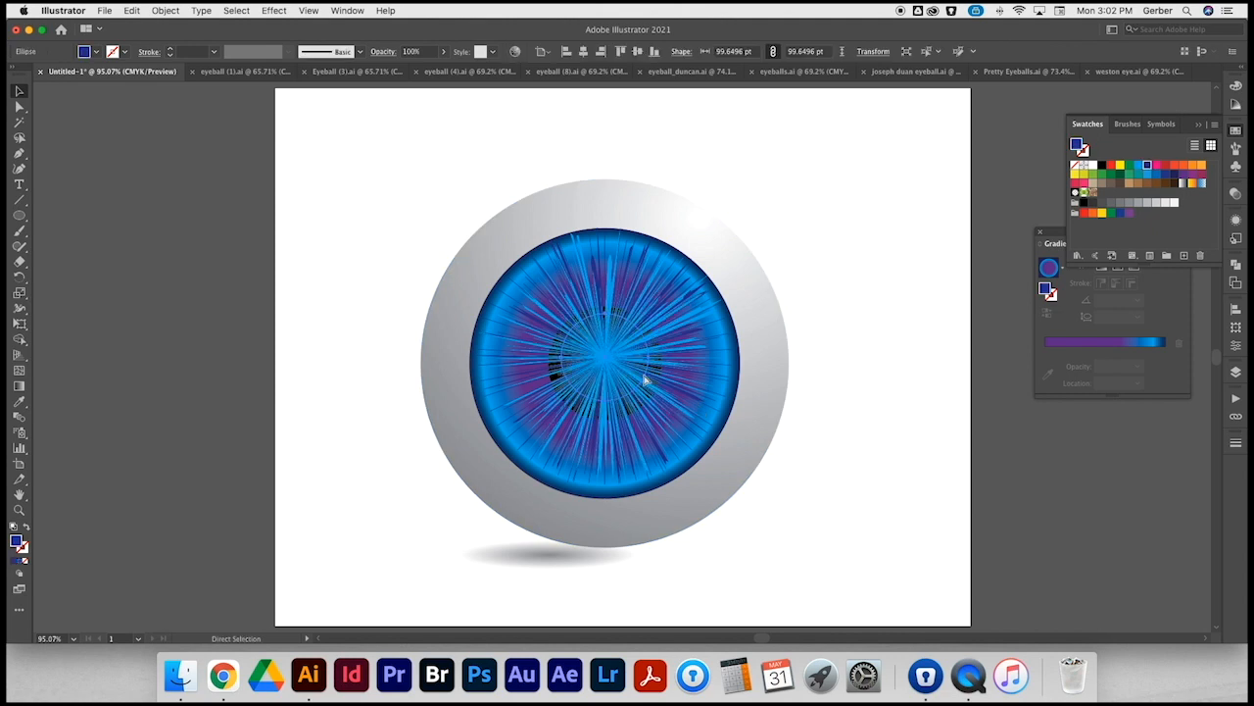
key(v)
click(802, 377)
click(623, 392)
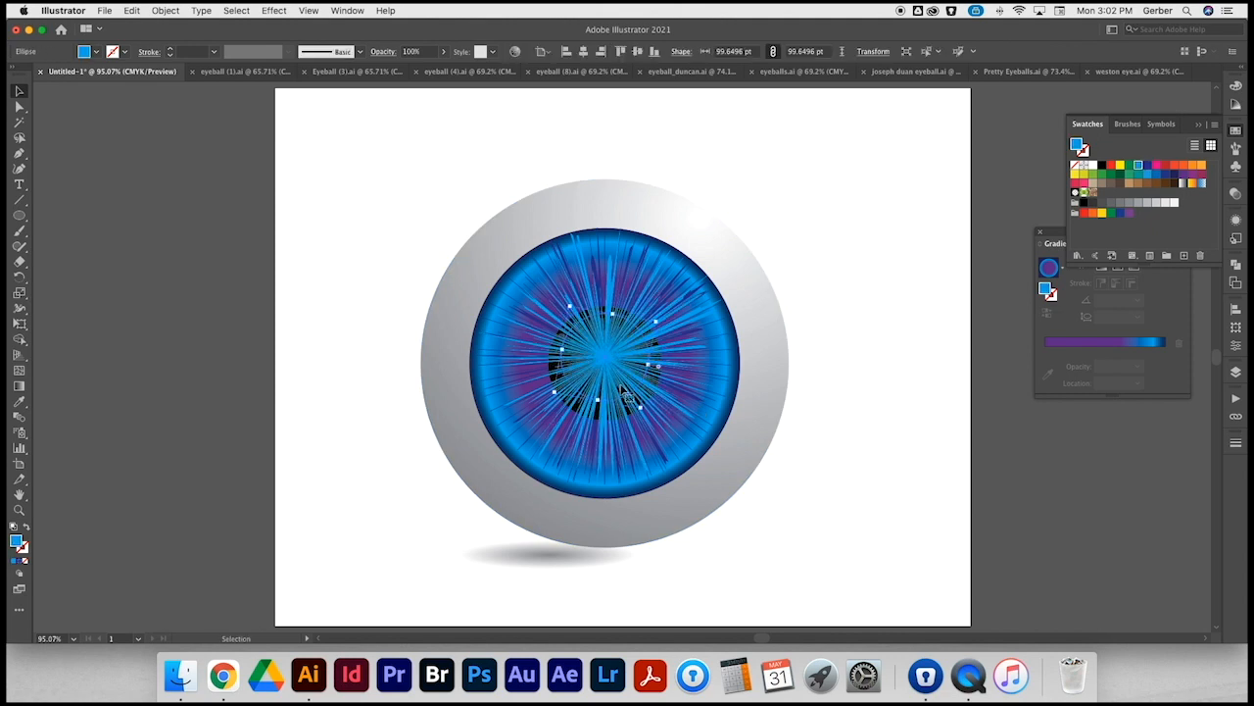
key(super+[)
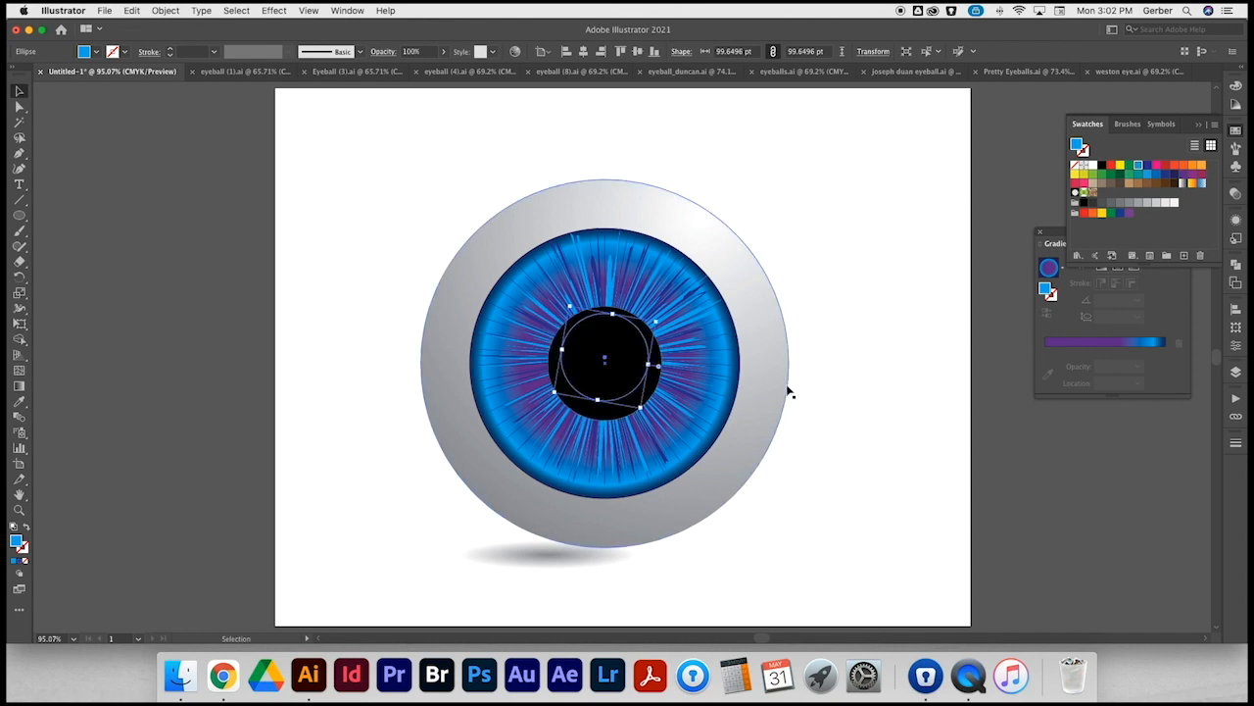
click(854, 387)
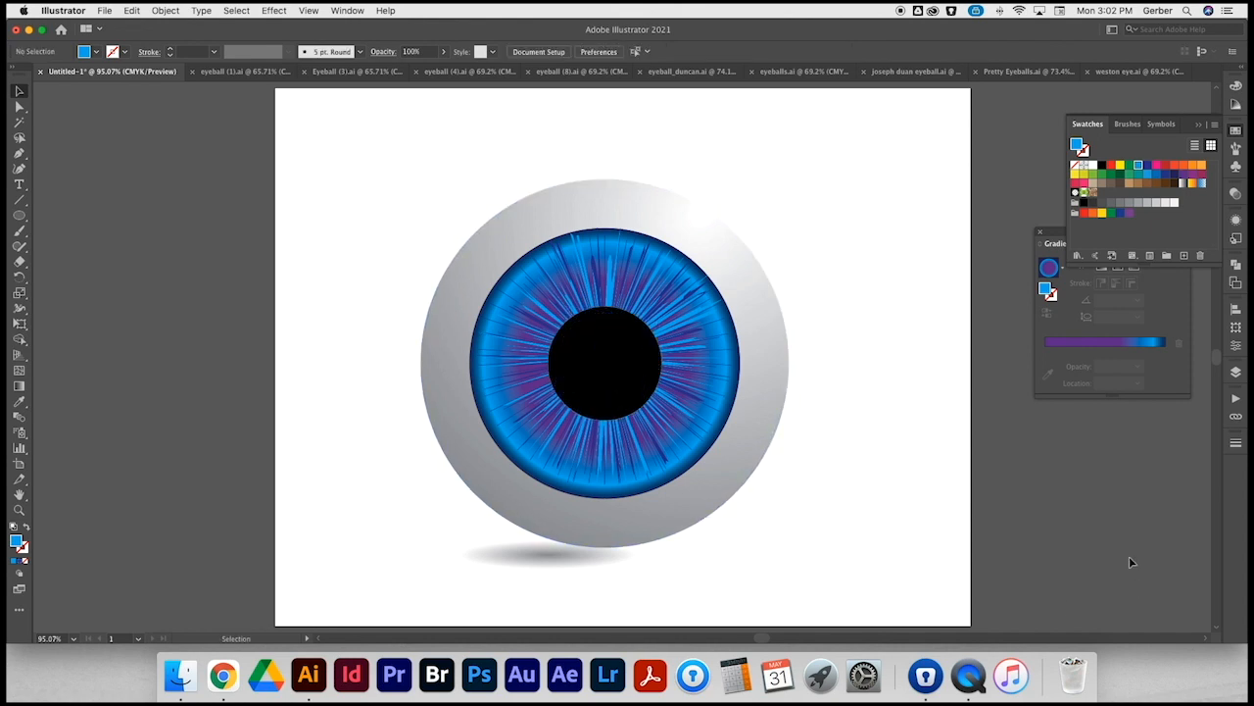
- Draw a thin highlight ellipse about 47 by 9.6 pt on the pupil's upper right and fill it near-white
key(l)
drag(611, 332, 654, 342)
click(1176, 203)
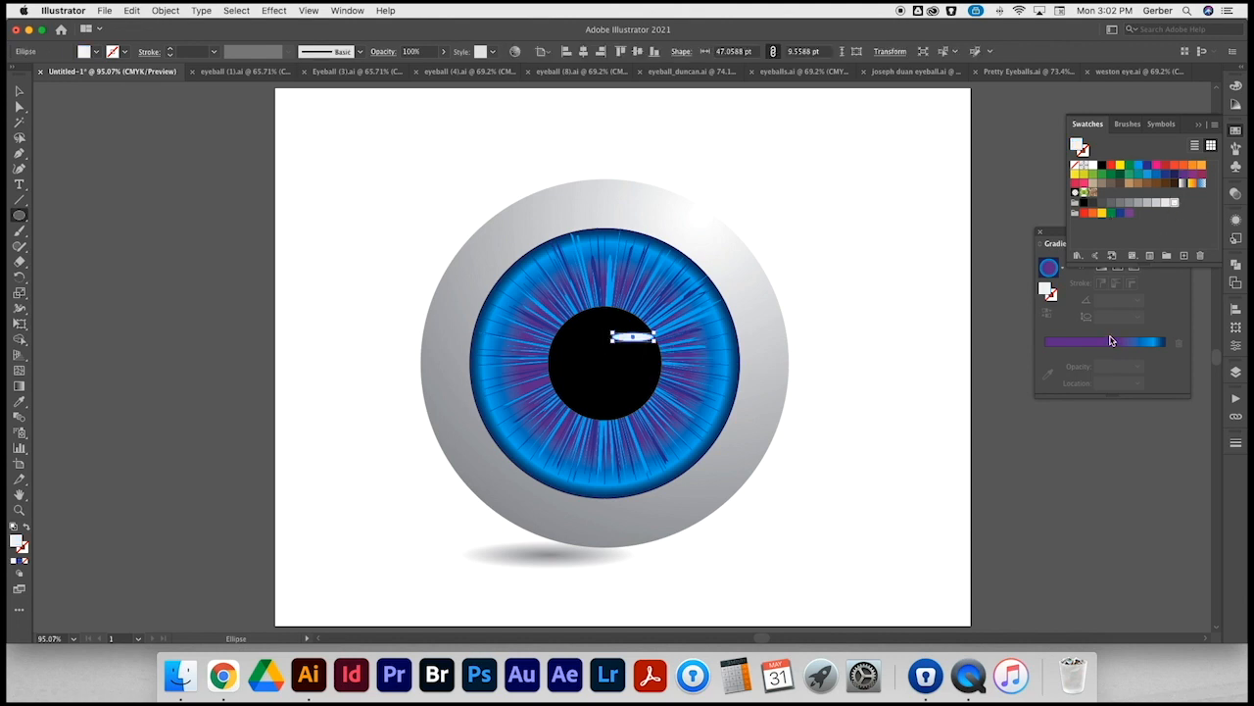
- Apply the iris's radial gradient to the highlight ellipse and remove stops until only light blue and dark blue are left
click(1111, 340)
drag(1122, 368, 1114, 425)
drag(1139, 366, 1153, 382)
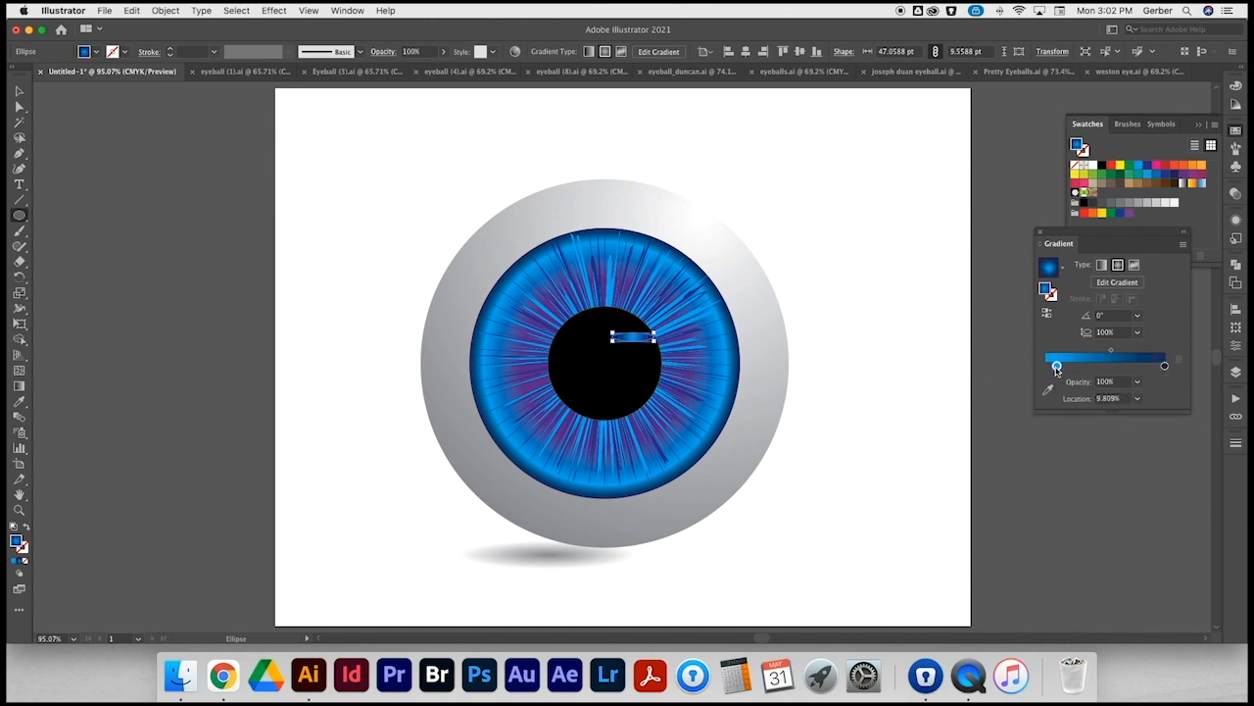
- Recolor both stops of the highlight ellipse's gradient white
double_click(1057, 366)
click(1017, 406)
double_click(1164, 364)
click(1018, 409)
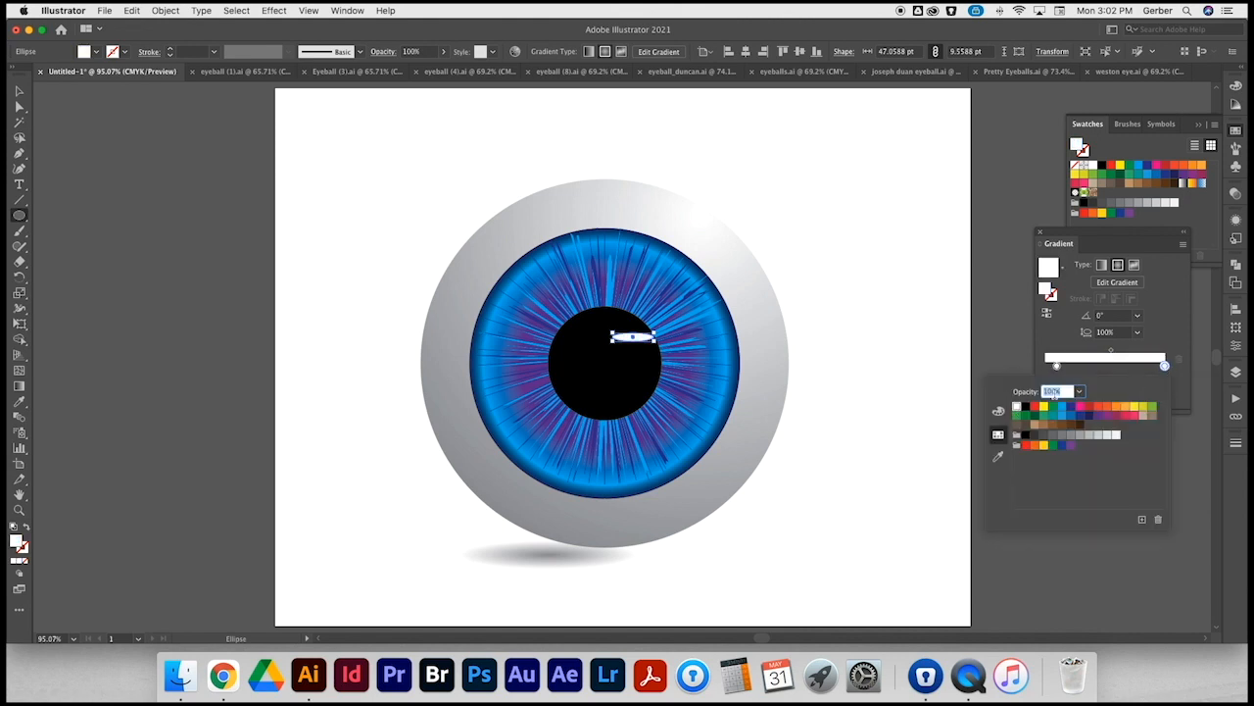
- Set the highlight gradient's outer stop to 0% opacity and move its inner stop to the 0% location
text(0)
key(Return)
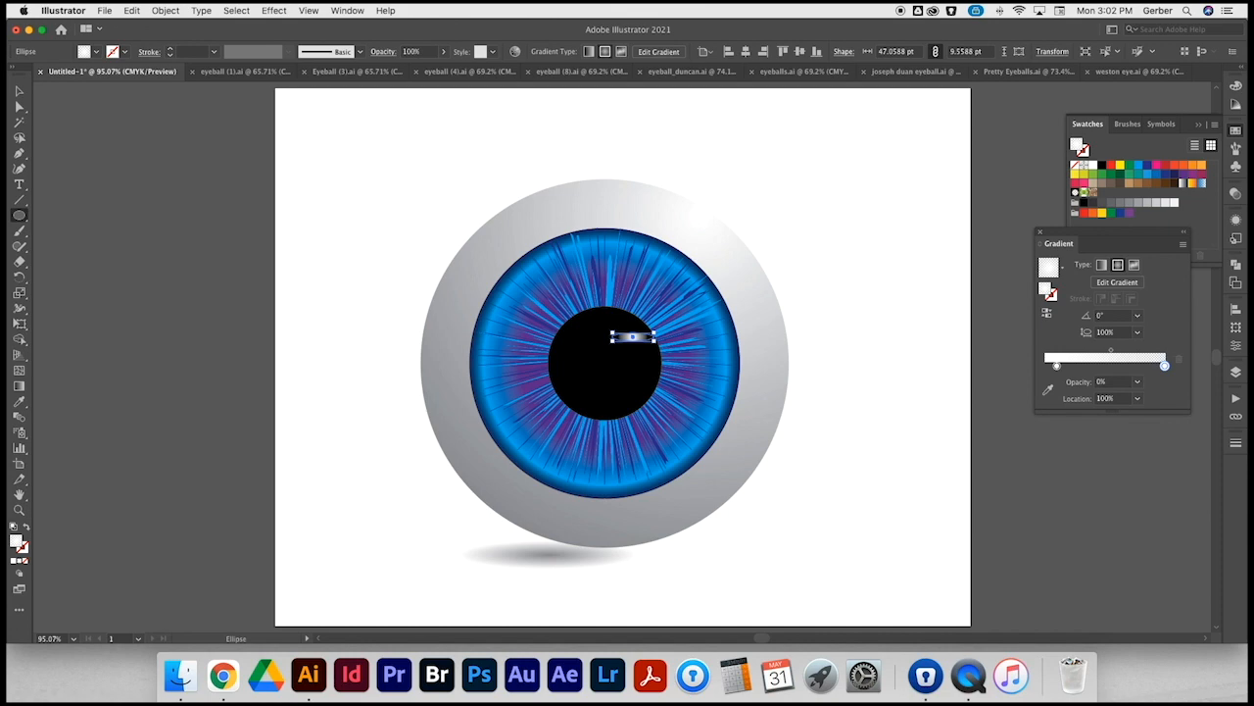
drag(1056, 365, 1045, 365)
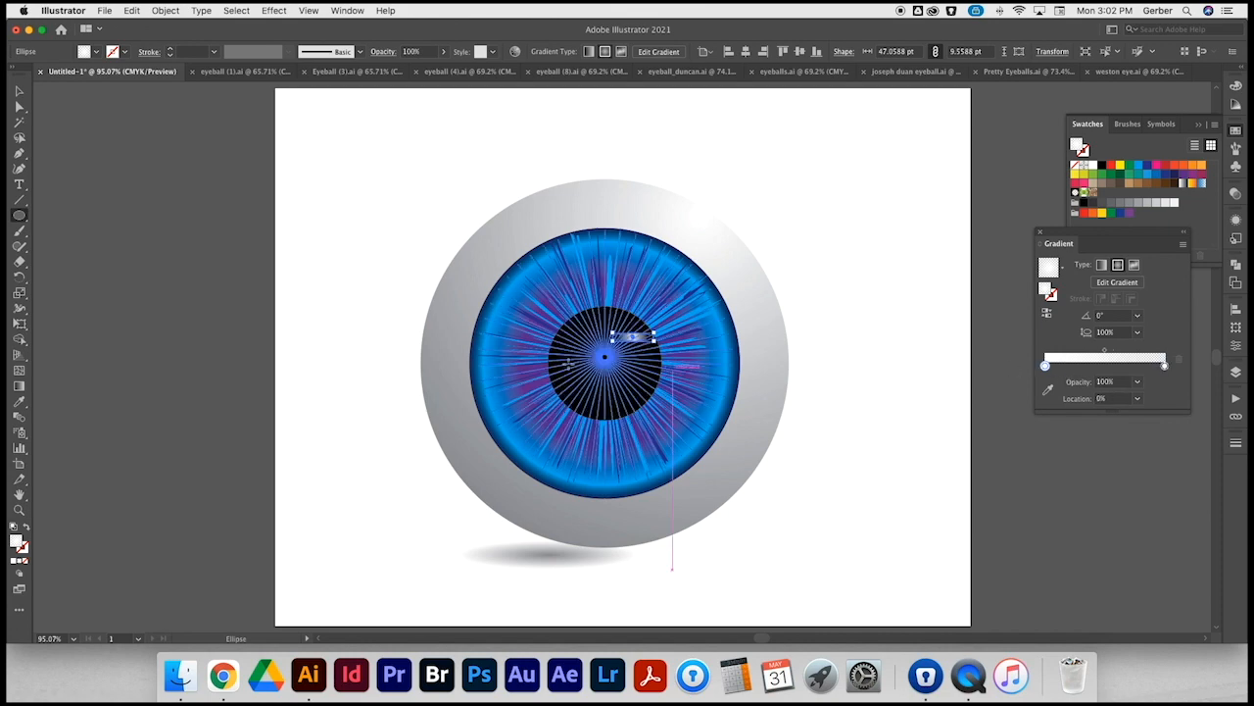